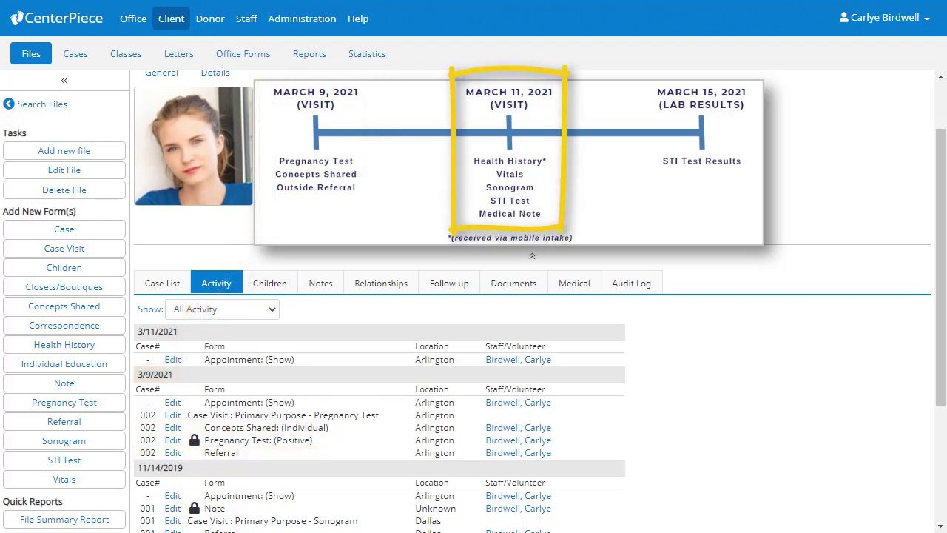
# Show the Medical tab for case 02 with the client's contact details collapsed.
pyautogui.click(585, 288)
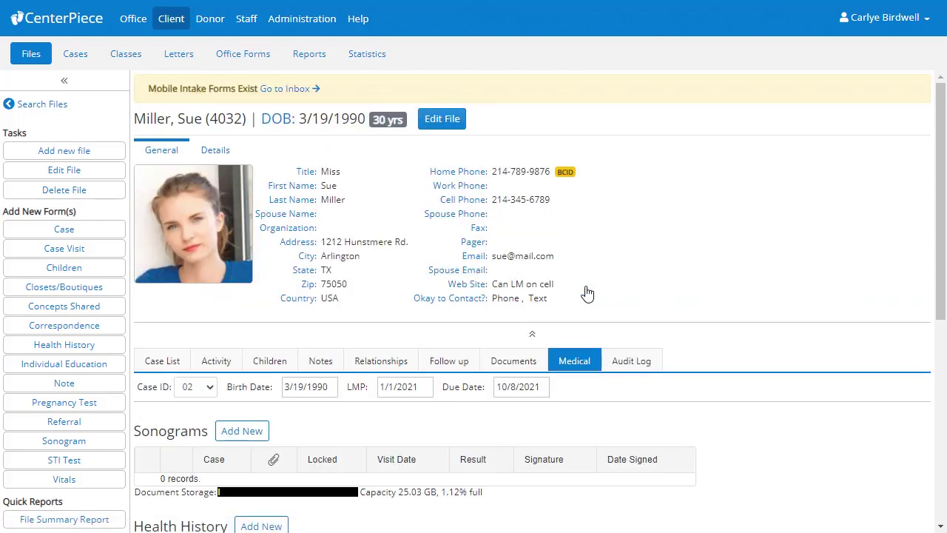
pyautogui.click(535, 338)
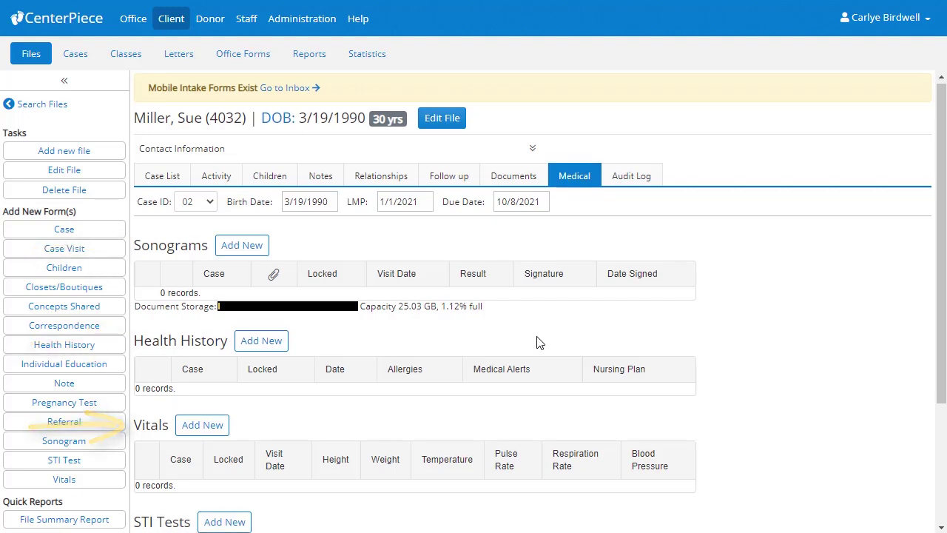
# Open the Mobile Intake inbox for the client's file from the Medical tab's intake banner.
pyautogui.scroll(-3, 538, 342)
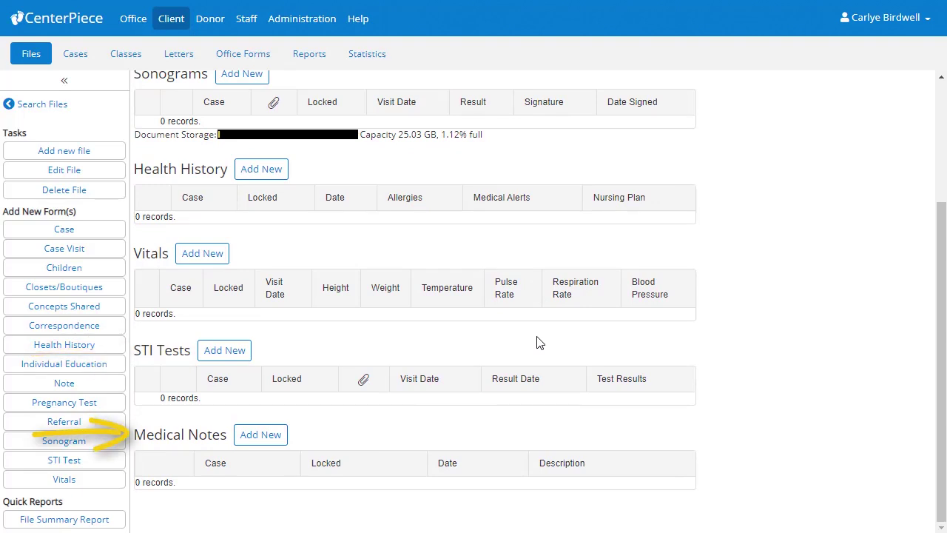
pyautogui.scroll(3, 538, 343)
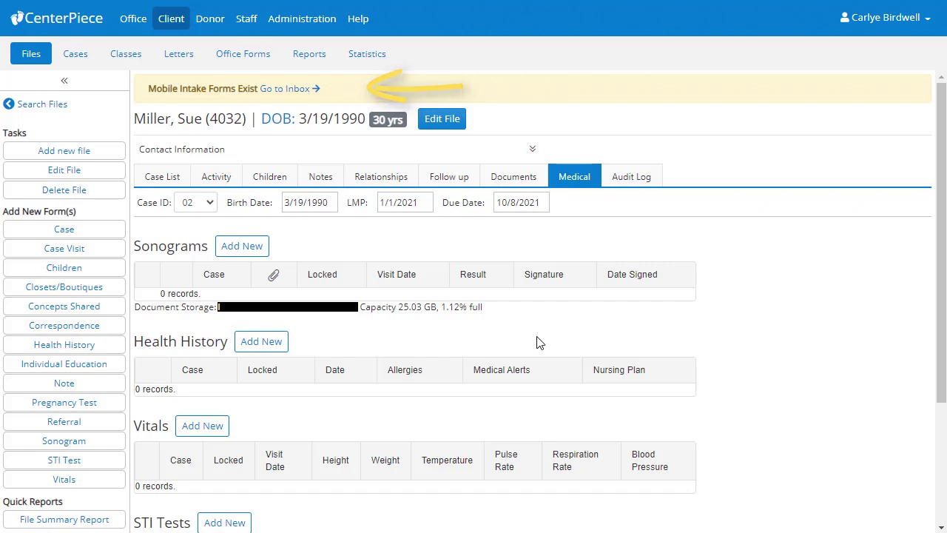
pyautogui.click(294, 92)
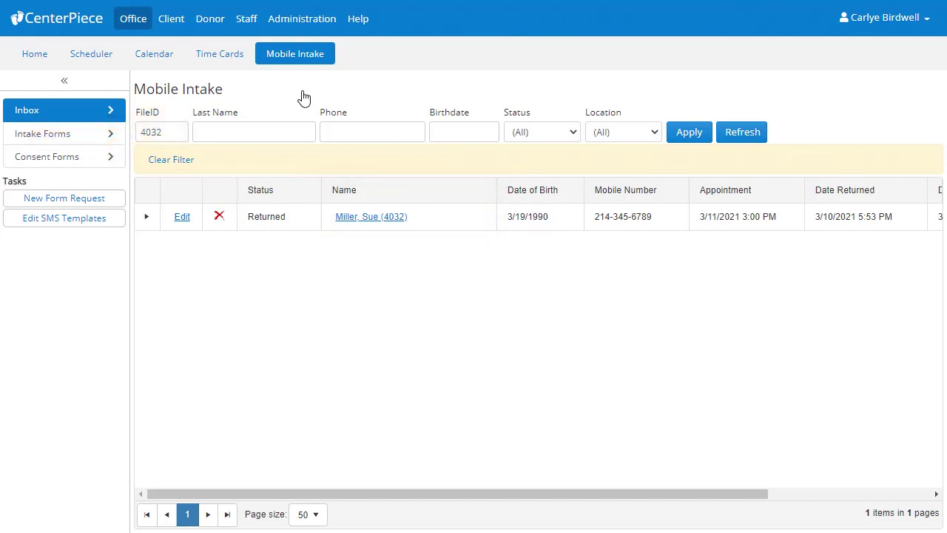
# Start the returned intake forms against open case 0002 from 3/8/2021.
pyautogui.click(147, 216)
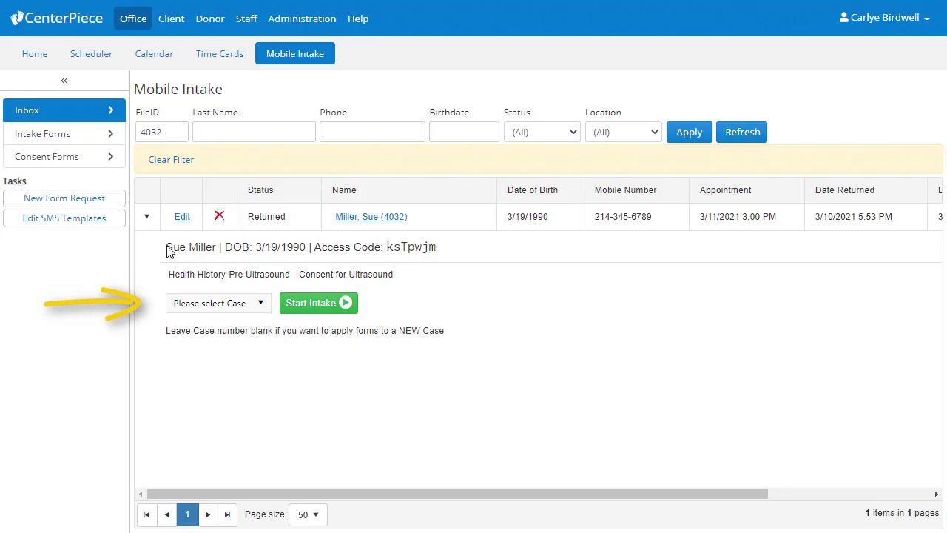
pyautogui.click(261, 307)
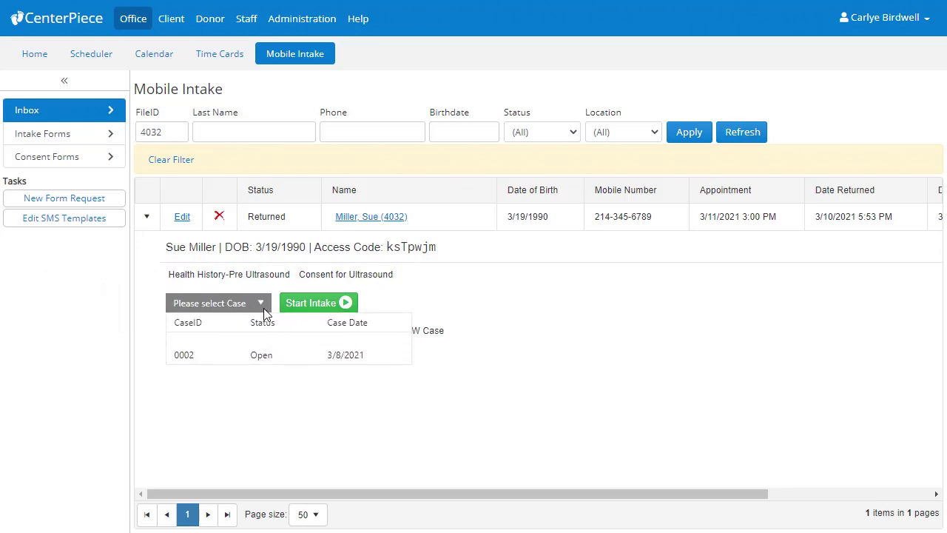
pyautogui.click(274, 357)
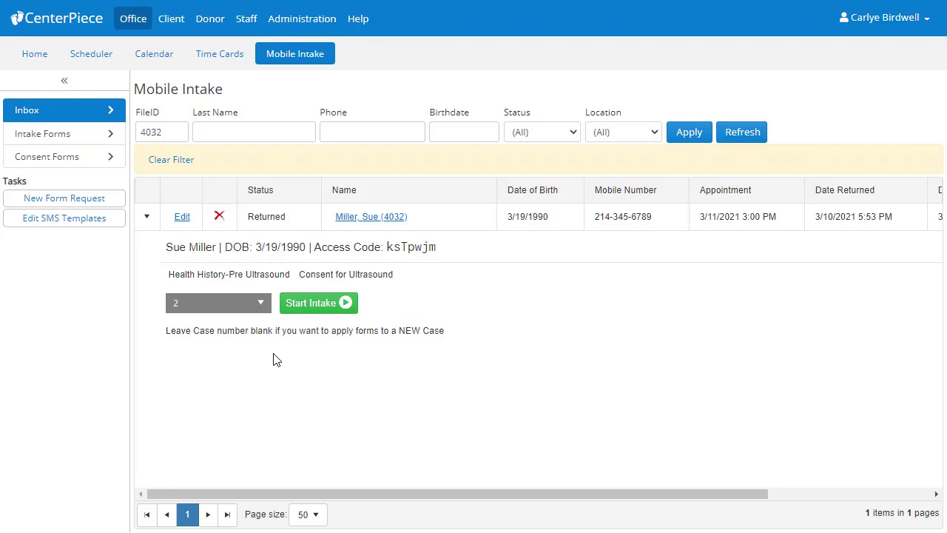
pyautogui.click(313, 307)
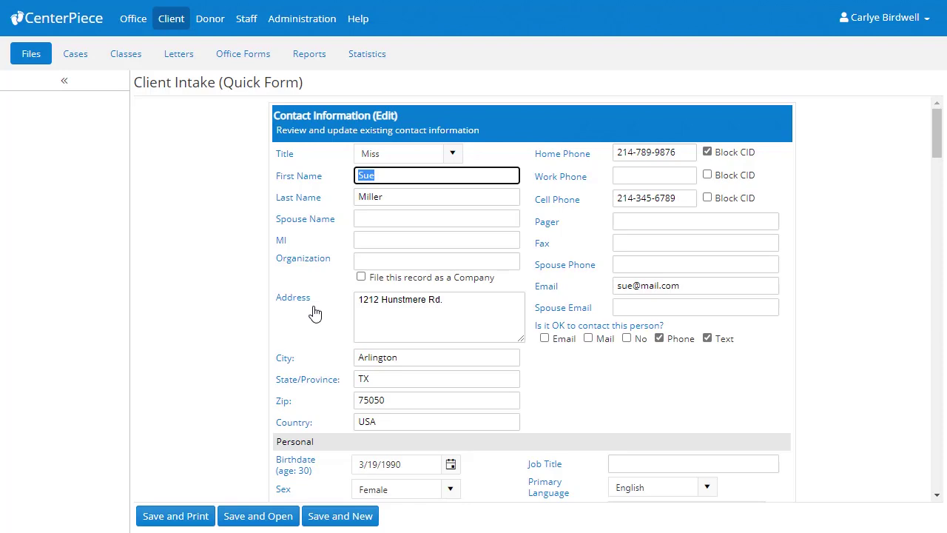
# Set primary purpose to Sonogram, mark 'No one' accompanying, and Save and Open the intake.
pyautogui.click(316, 314)
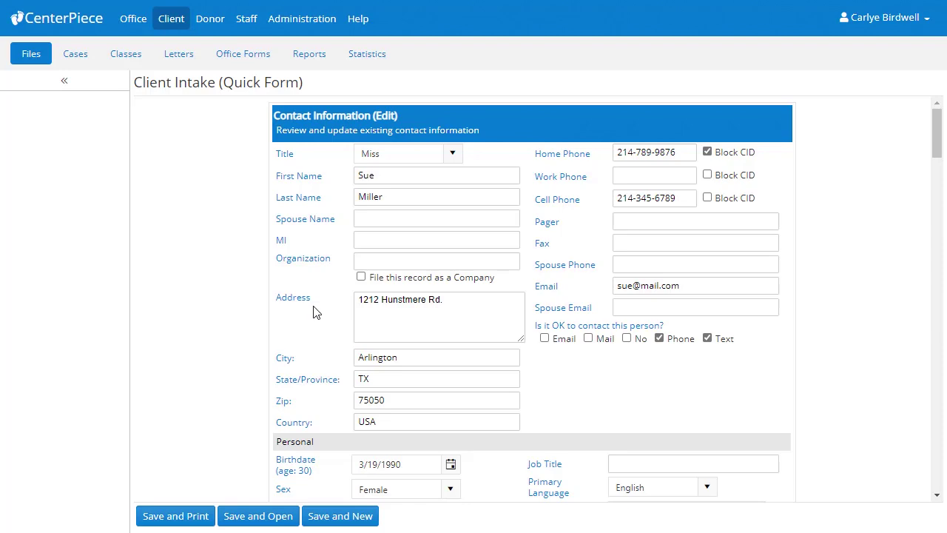
pyautogui.scroll(-15, 315, 313)
pyautogui.scroll(-6, 310, 301)
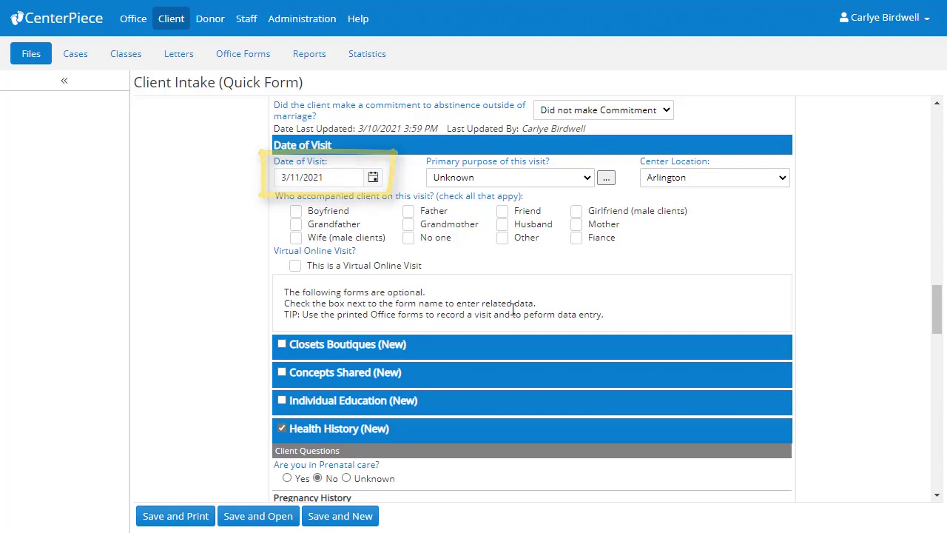
pyautogui.click(592, 179)
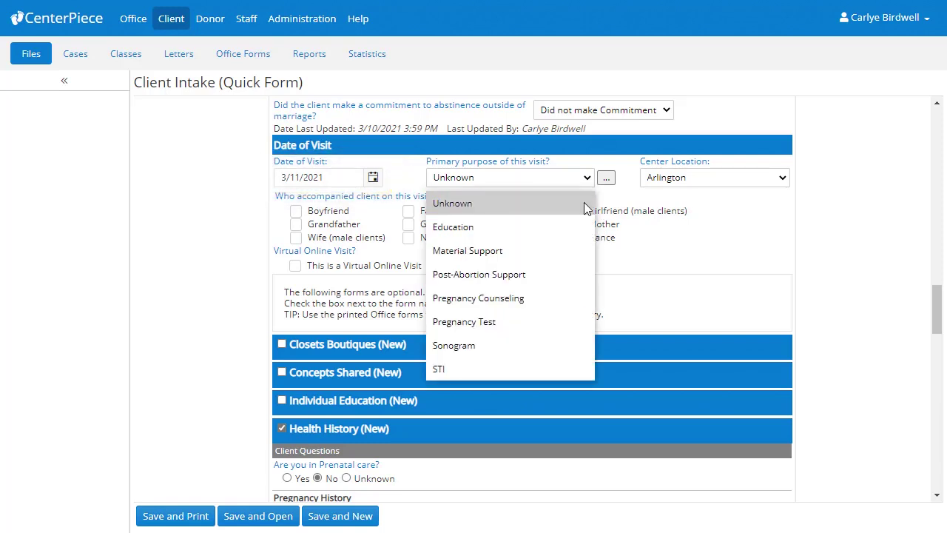
pyautogui.click(555, 337)
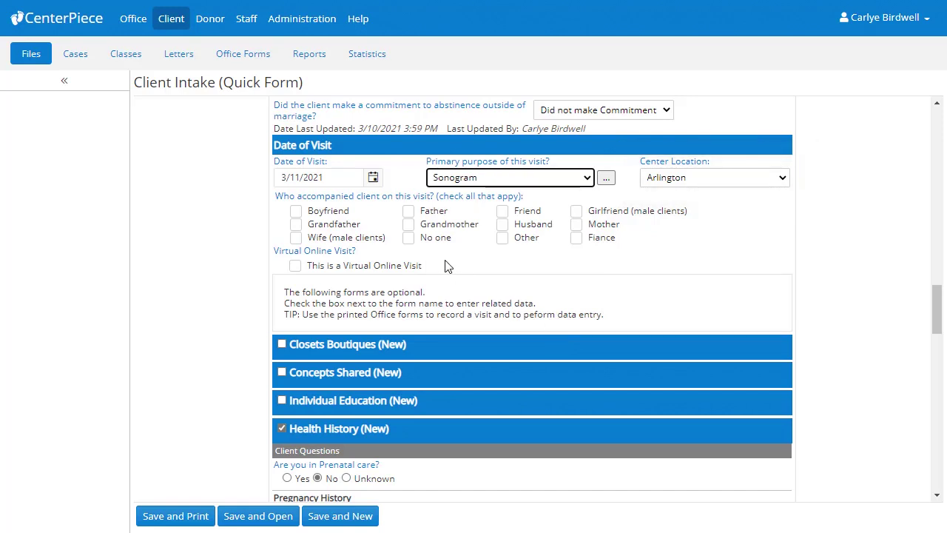
pyautogui.click(409, 238)
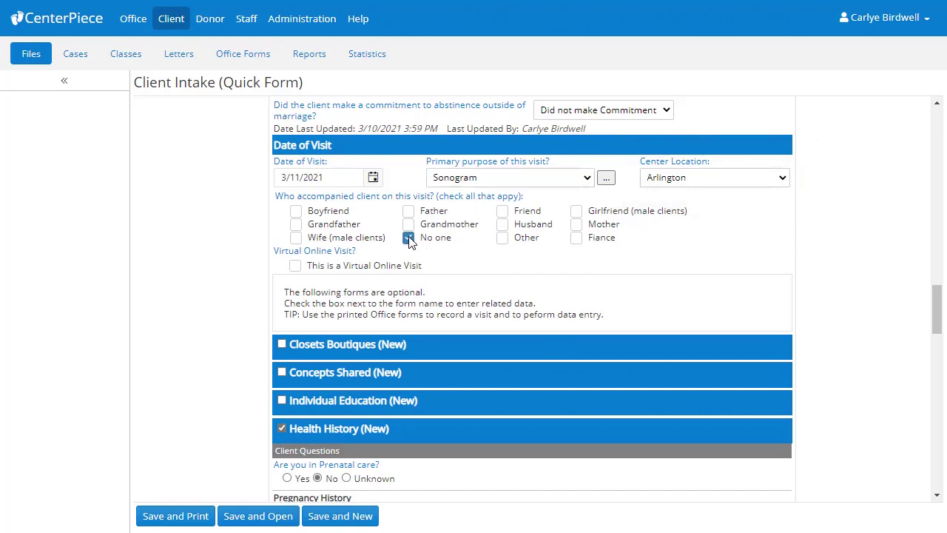
pyautogui.scroll(-4, 408, 239)
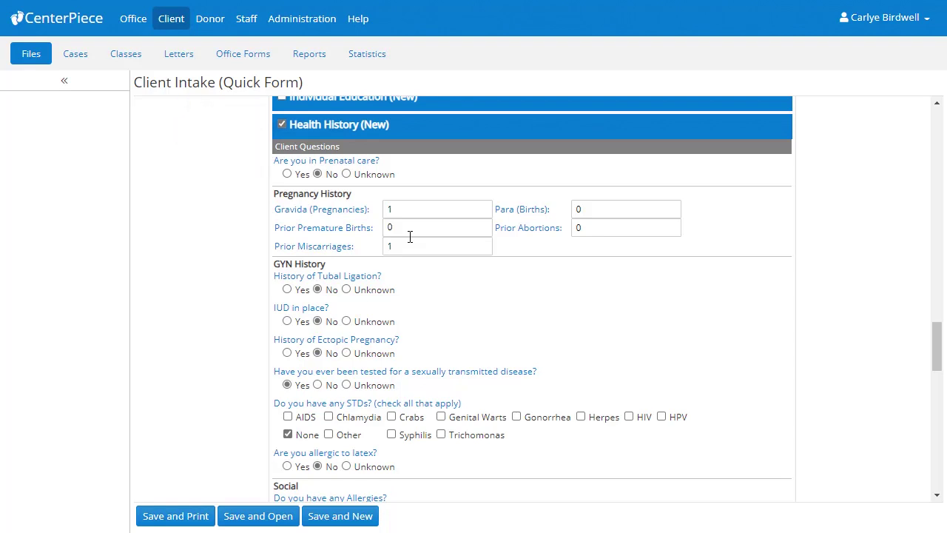
pyautogui.scroll(-15, 410, 236)
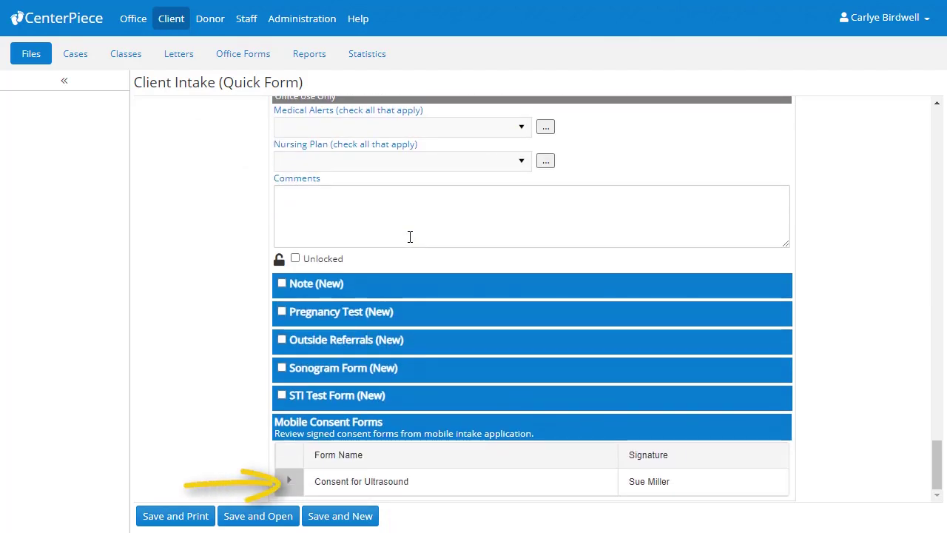
pyautogui.click(254, 518)
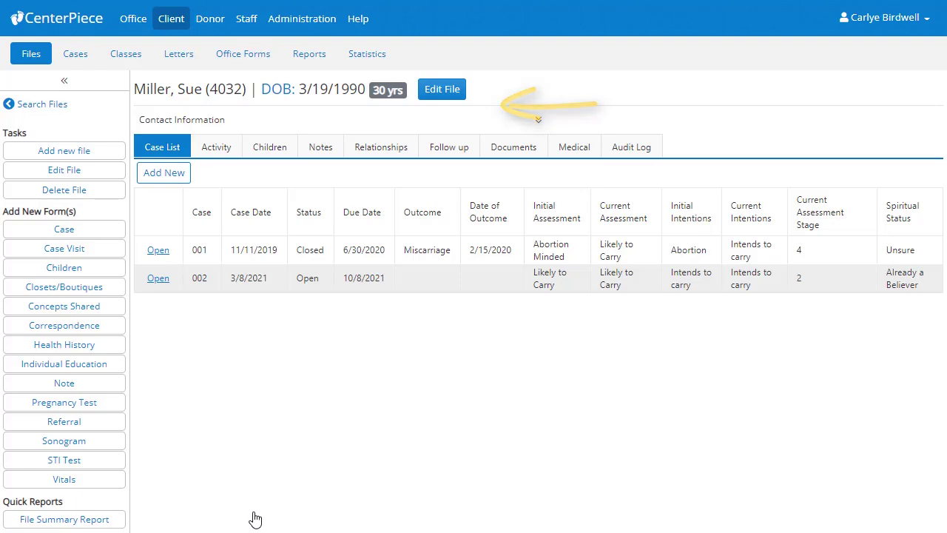
# Open Consent for Ultrasound.pdf from the Documents list, check its signature, and close it.
pyautogui.click(509, 155)
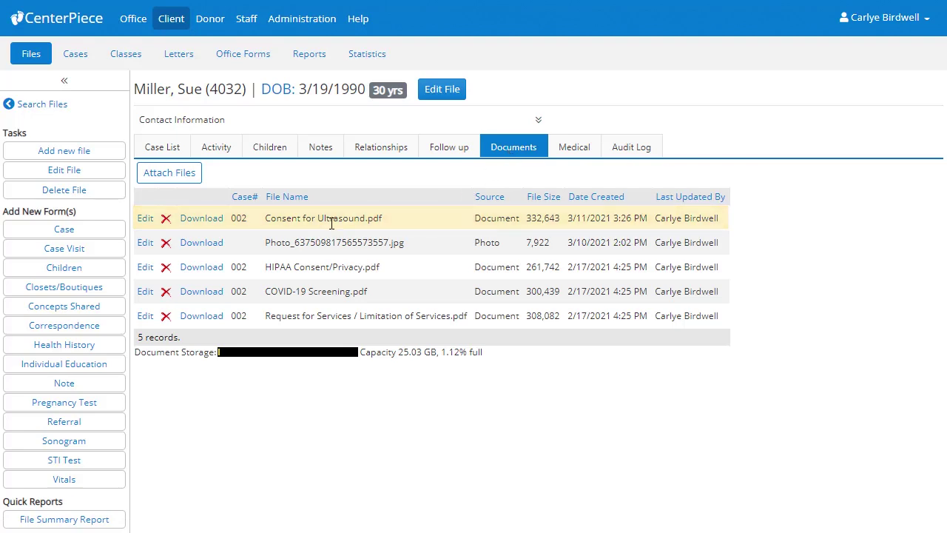
pyautogui.click(201, 219)
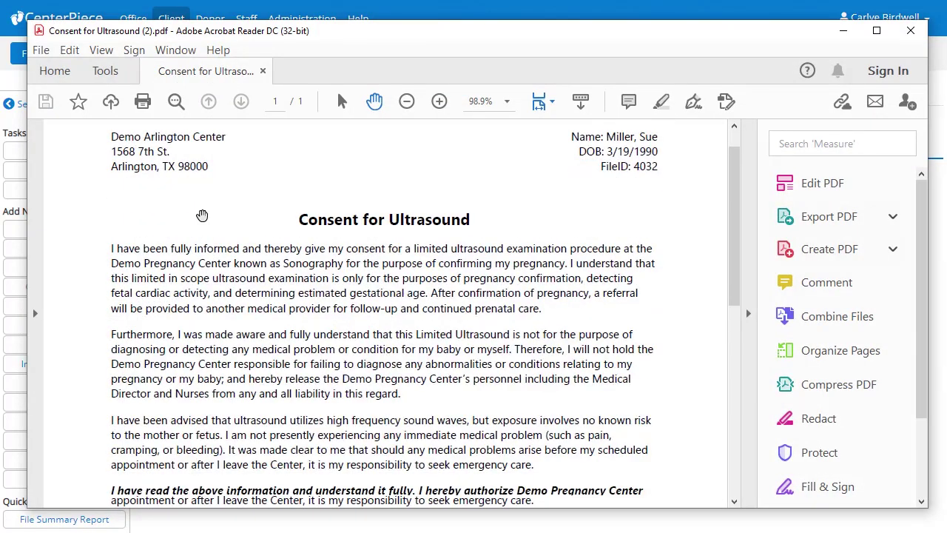
pyautogui.scroll(-5, 201, 214)
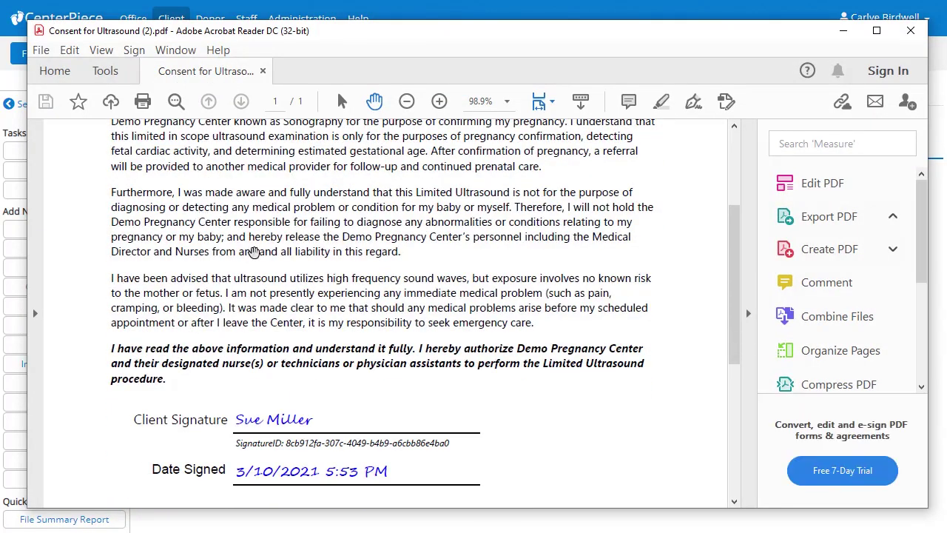
pyautogui.click(910, 31)
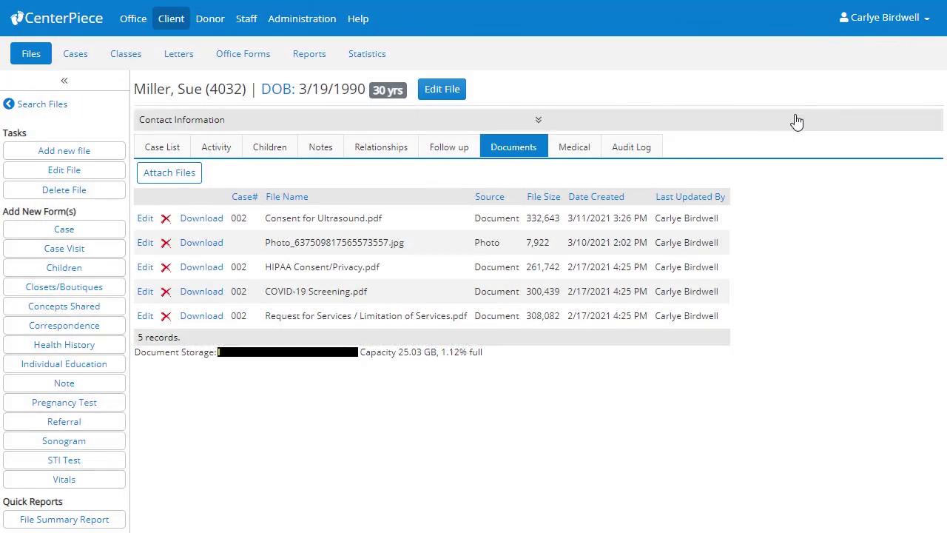
# Show the Medical tab listing the 3/11/2021 Health History record with allergies flagged.
pyautogui.click(583, 151)
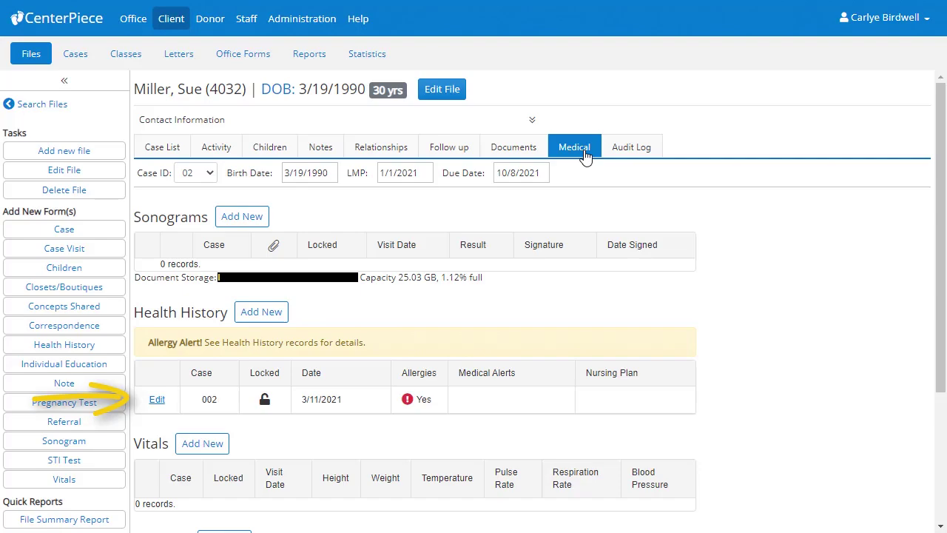
# Edit the 3/11/2021 Health History record and print-preview the whole selected form.
pyautogui.click(157, 400)
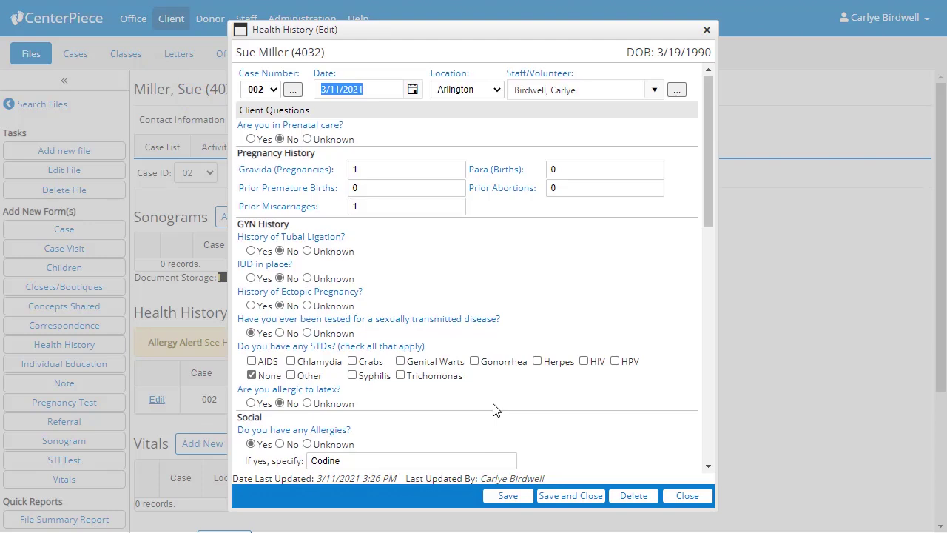
pyautogui.scroll(-8, 495, 409)
pyautogui.scroll(-2, 495, 410)
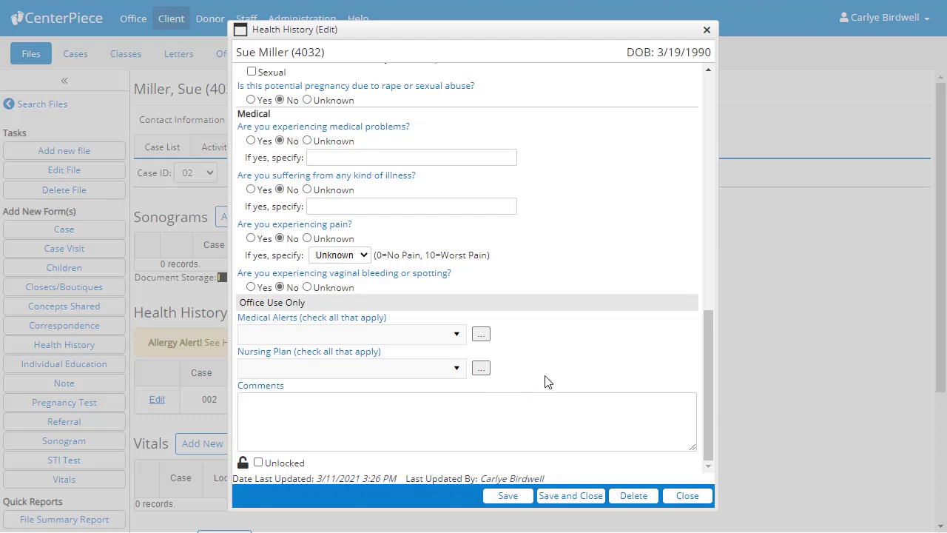
pyautogui.hotkey('ctrl', 'a')
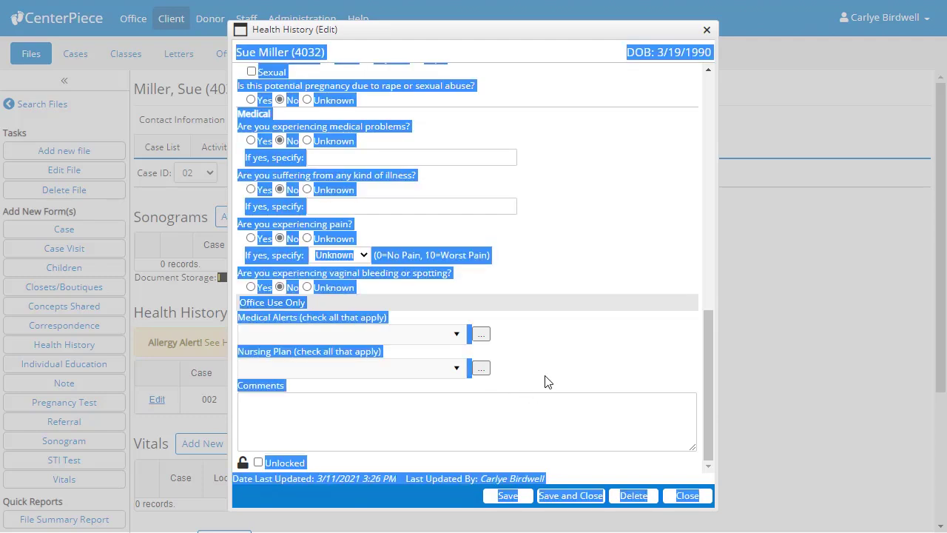
pyautogui.rightClick(547, 382)
pyautogui.click(581, 437)
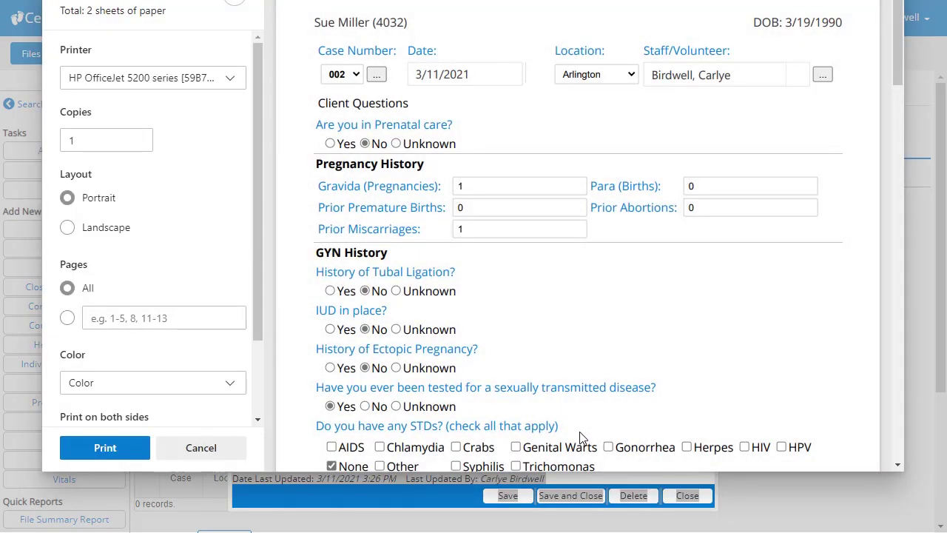
# Cancel the 2-sheet print preview and clear the form's selection.
pyautogui.scroll(-15, 579, 431)
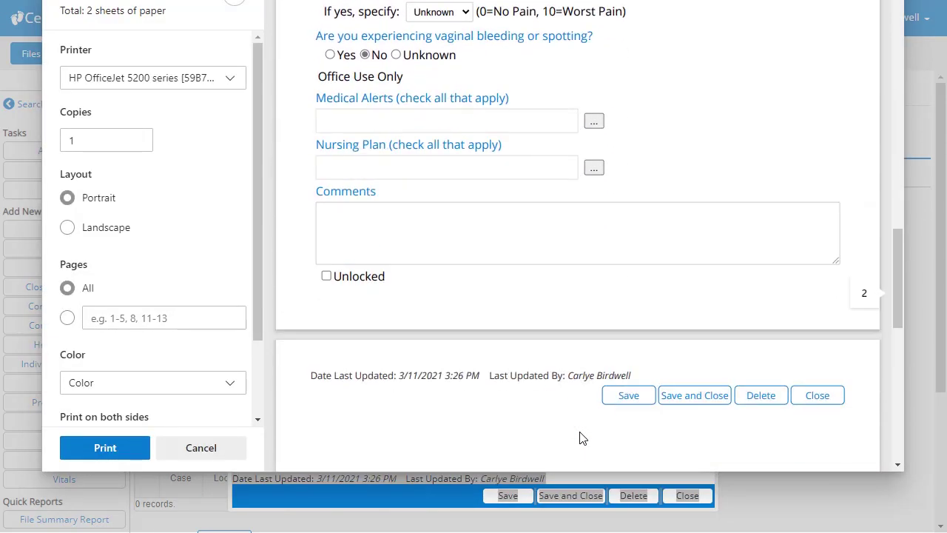
pyautogui.scroll(-1, 581, 438)
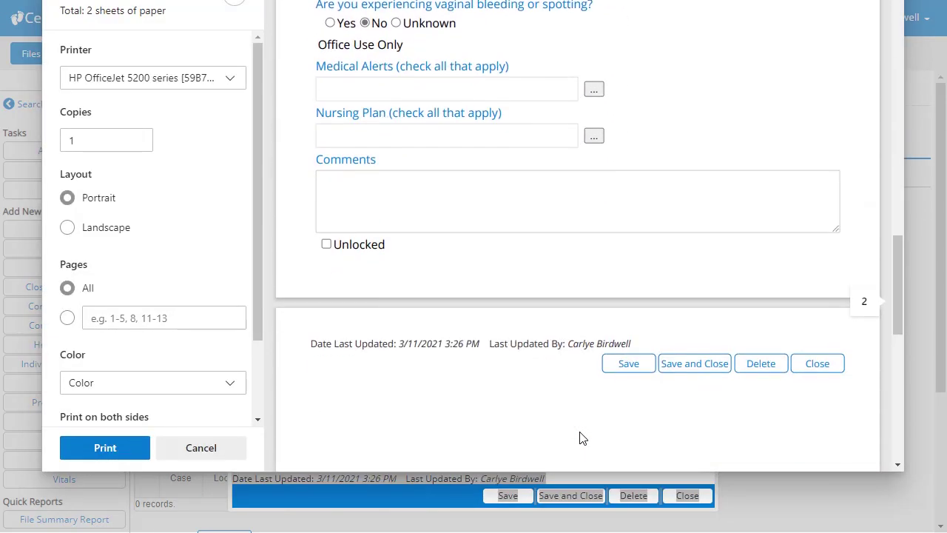
pyautogui.click(226, 452)
pyautogui.click(351, 471)
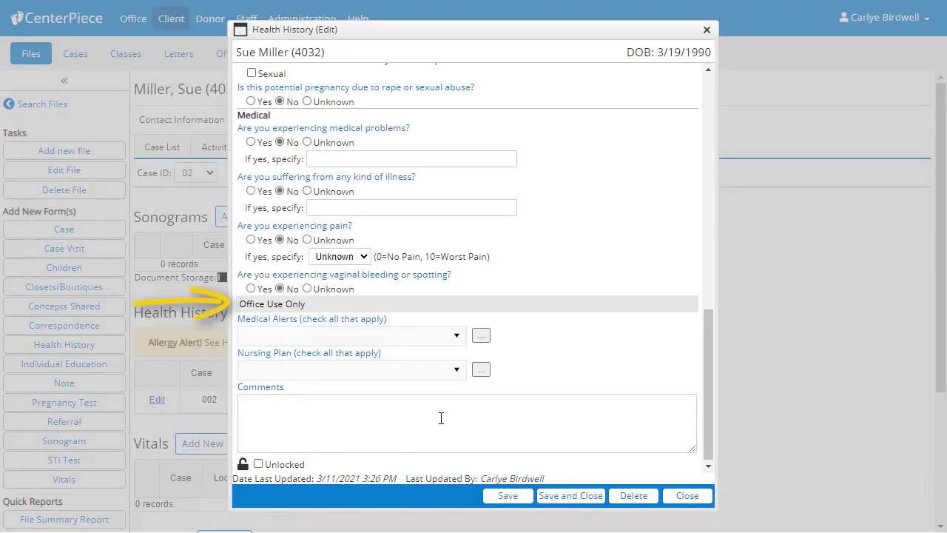
# Set the Medical Alerts to 'No alerts'.
pyautogui.click(458, 337)
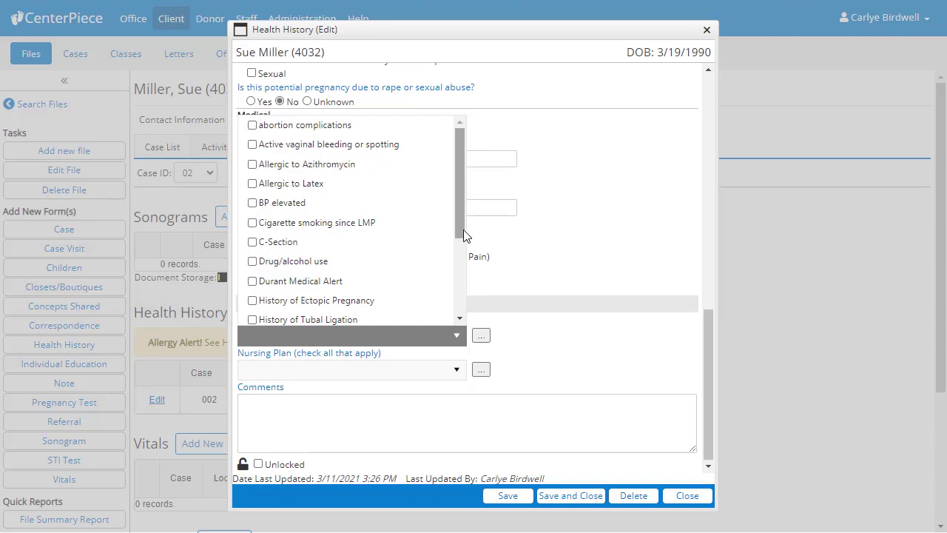
pyautogui.scroll(-3, 466, 244)
pyautogui.click(252, 276)
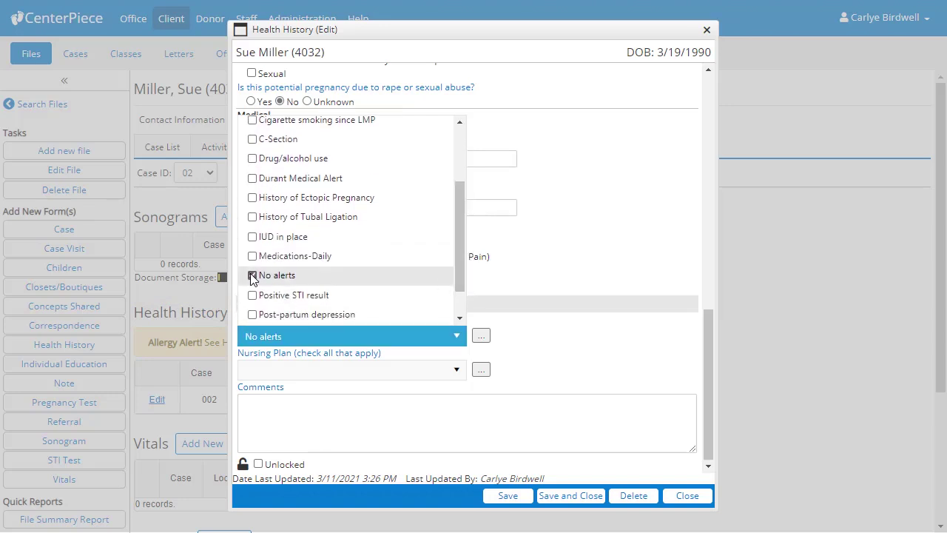
pyautogui.click(565, 356)
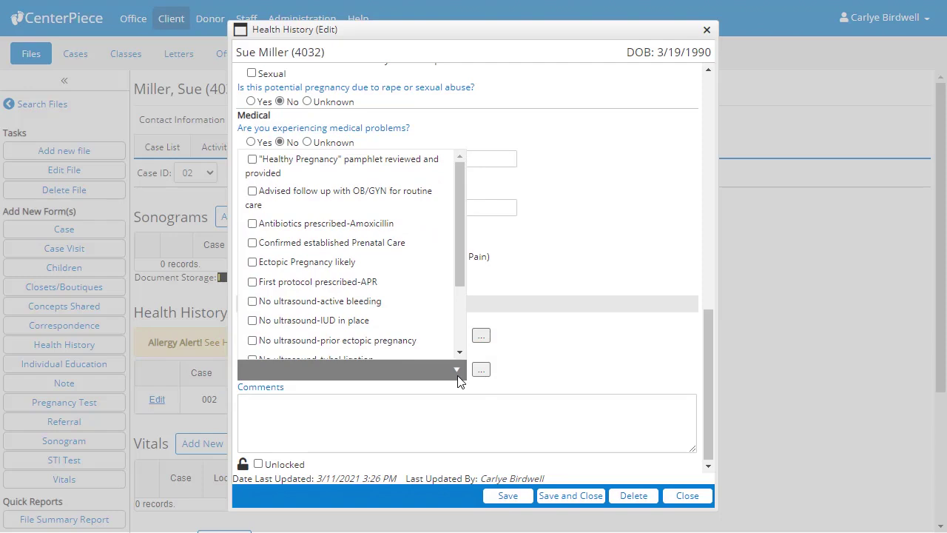
# Add Confirmed established Prenatal Care and PN Vitamins provided to the nursing plan, then view its list.
pyautogui.click(252, 244)
pyautogui.scroll(-3, 254, 251)
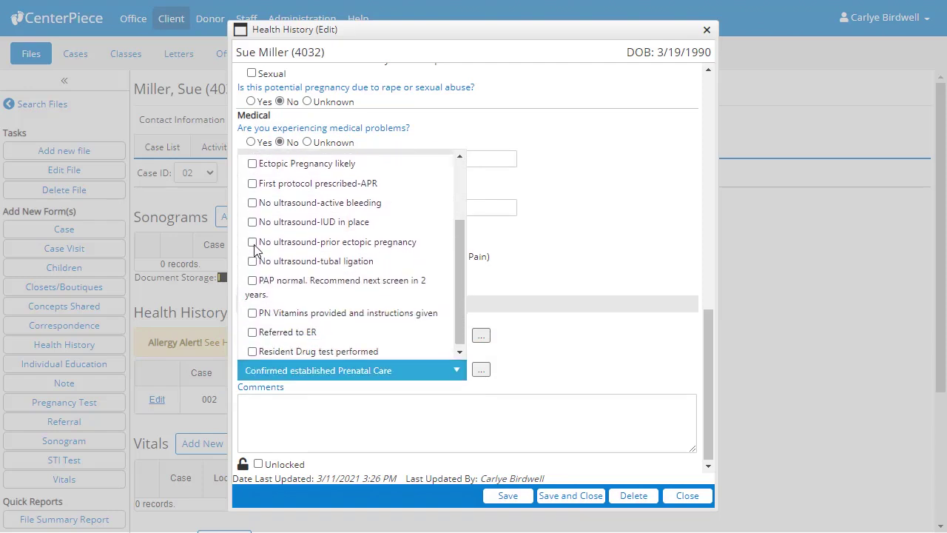
pyautogui.click(252, 310)
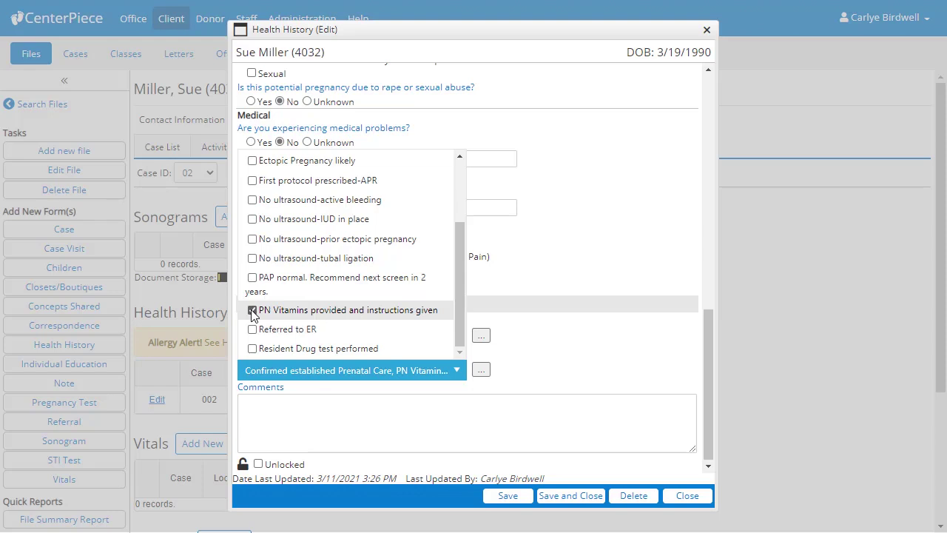
pyautogui.click(530, 377)
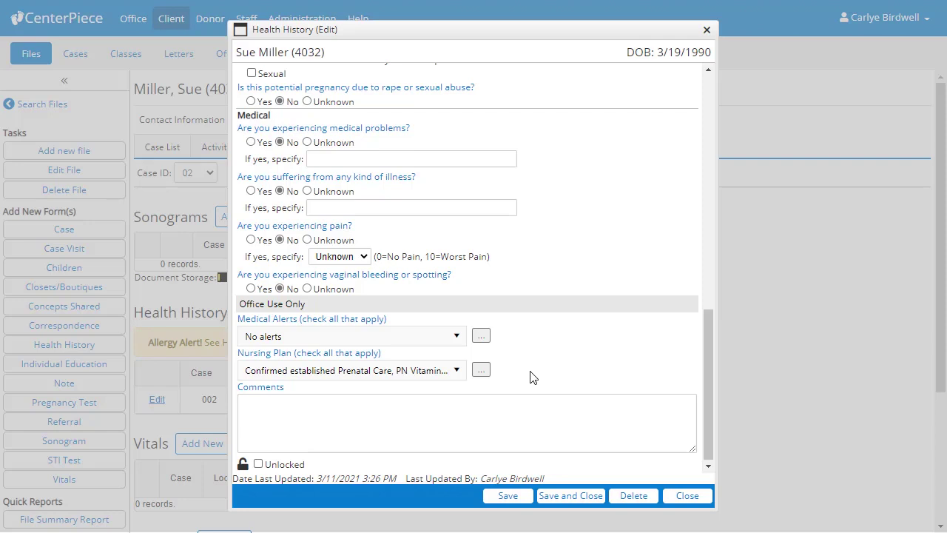
pyautogui.click(481, 369)
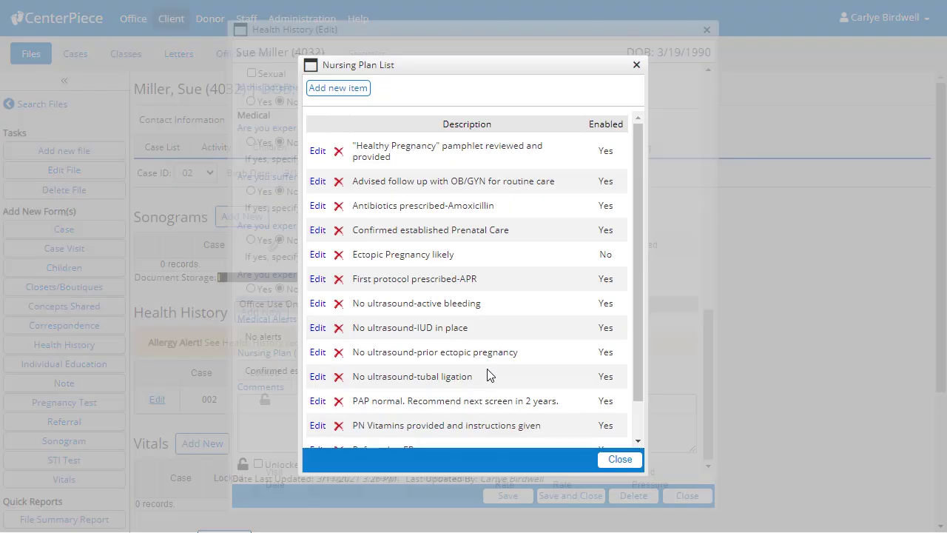
# Close the Nursing Plan List, leaving the plan as Confirmed established Prenatal Care, PN Vitamins.
pyautogui.click(620, 459)
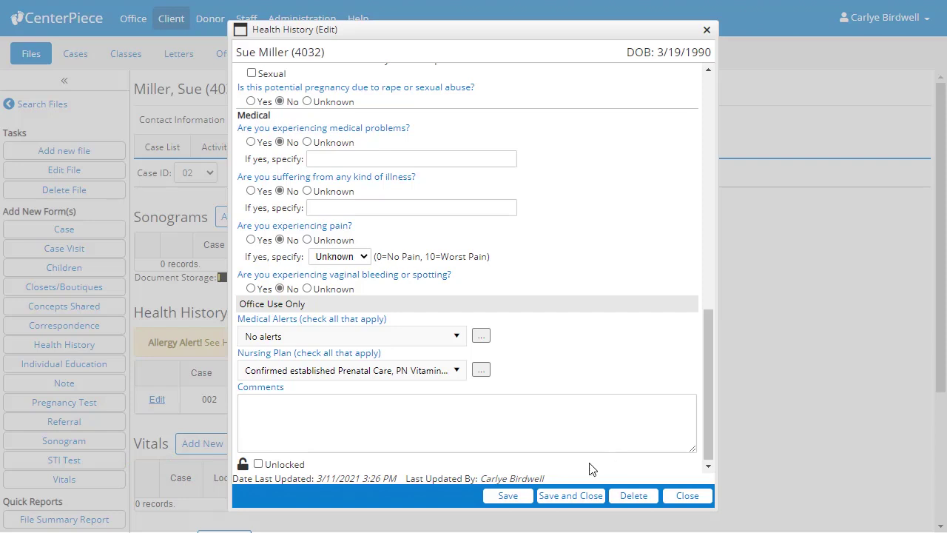
# Lock the 3/11/2021 health history record and save it.
pyautogui.click(258, 465)
pyautogui.click(570, 496)
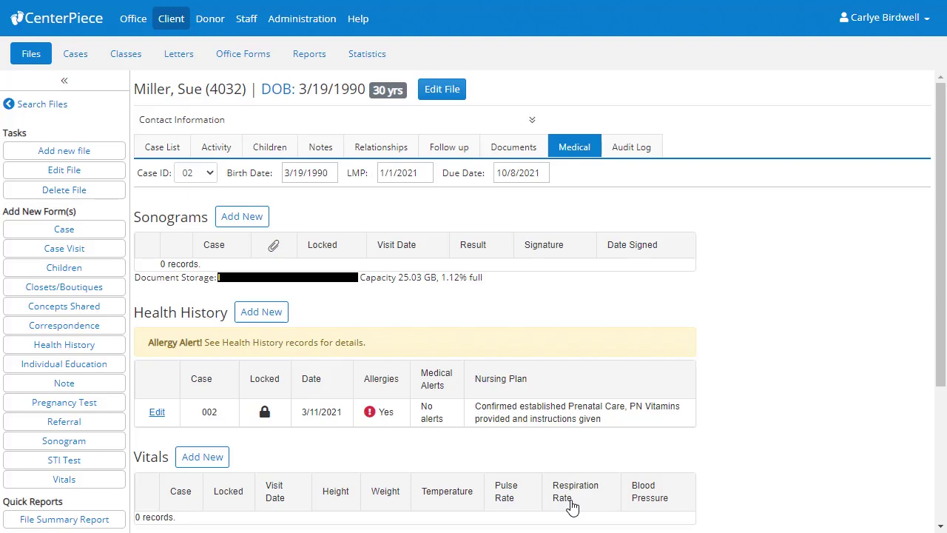
pyautogui.click(284, 322)
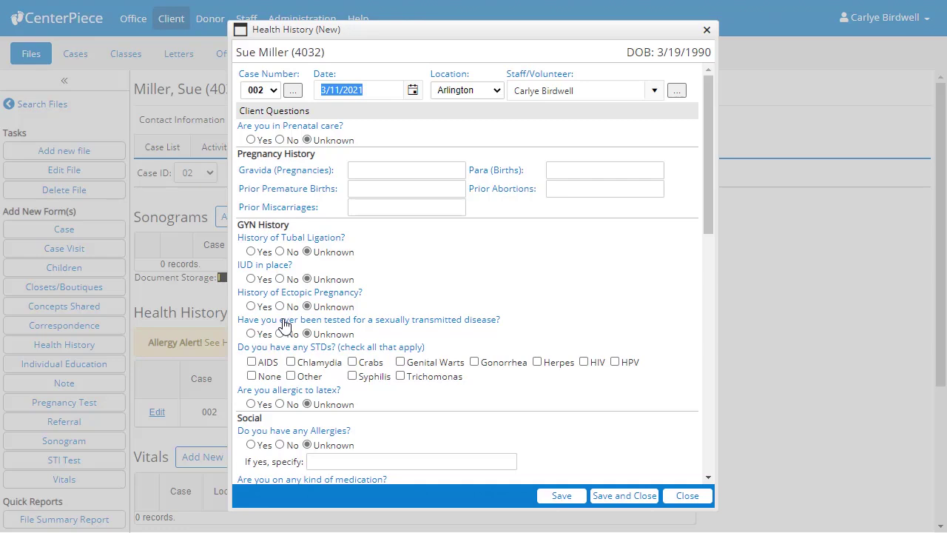
pyautogui.click(677, 496)
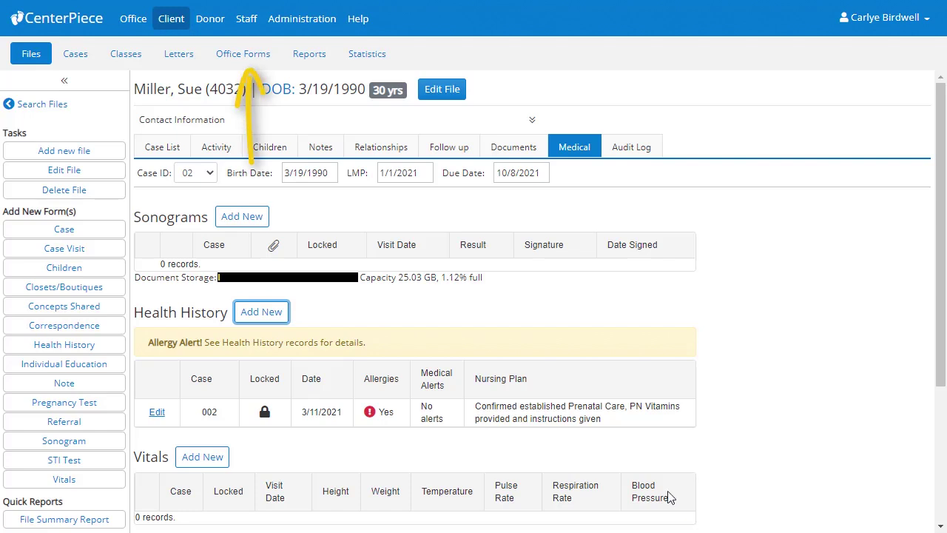
pyautogui.click(266, 63)
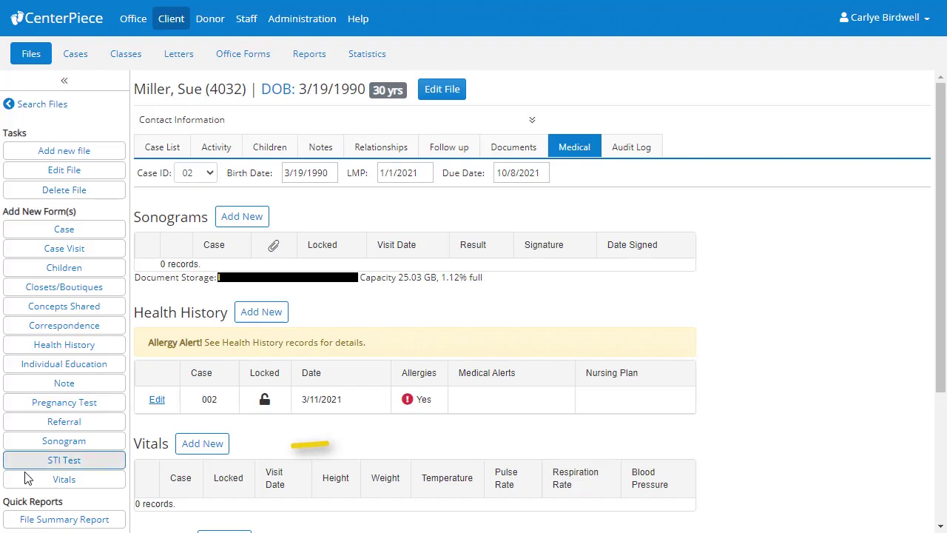
# Add a new Vitals record for case 002 from the Medical tab.
pyautogui.click(210, 446)
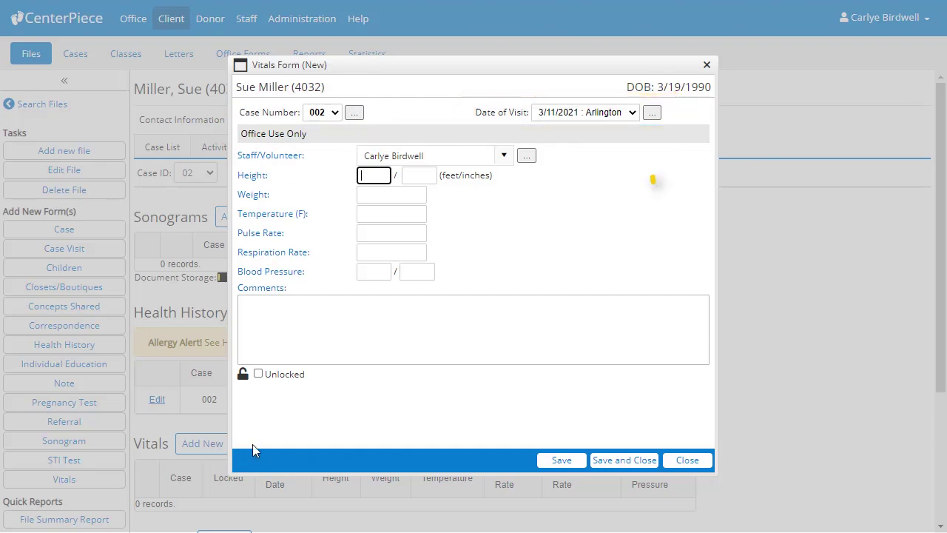
# Enter height 5 ft 6 in, weight 125, temperature 98.7 and pulse 89.
pyautogui.click(652, 114)
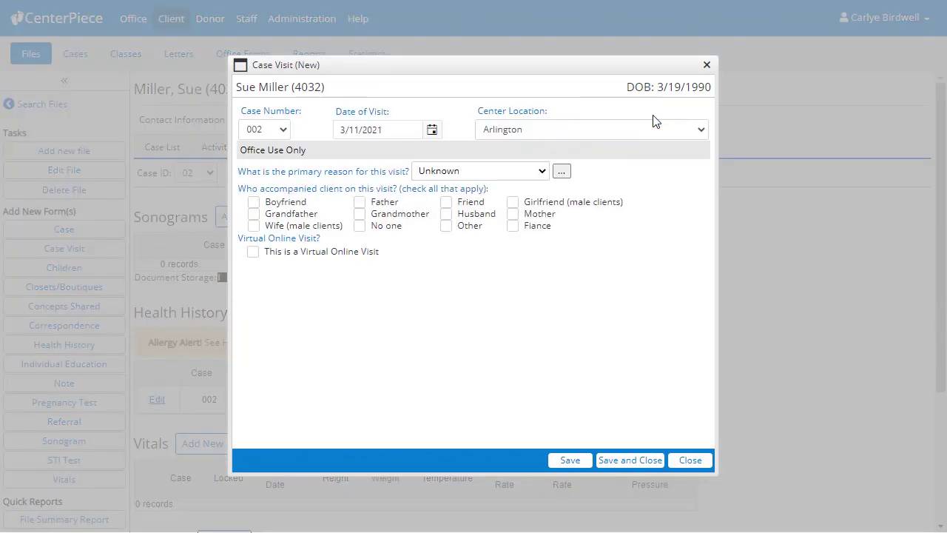
pyautogui.click(707, 65)
pyautogui.click(365, 177)
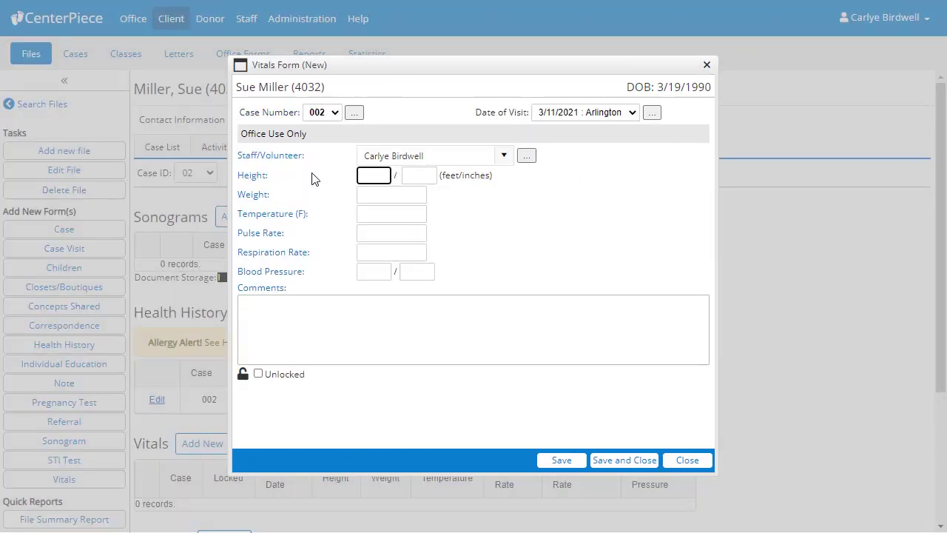
pyautogui.write('5')
pyautogui.press('Tab')
pyautogui.write('6')
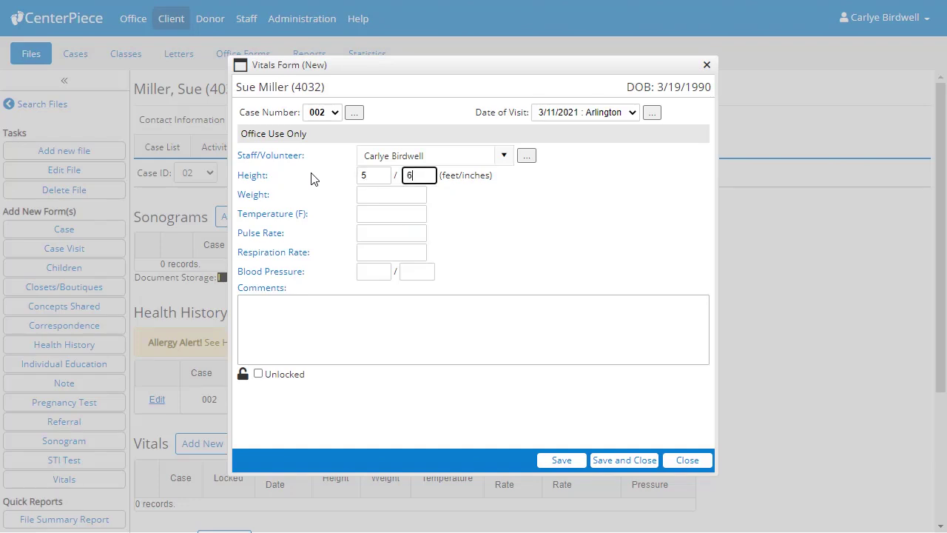
pyautogui.press('Tab')
pyautogui.write('125')
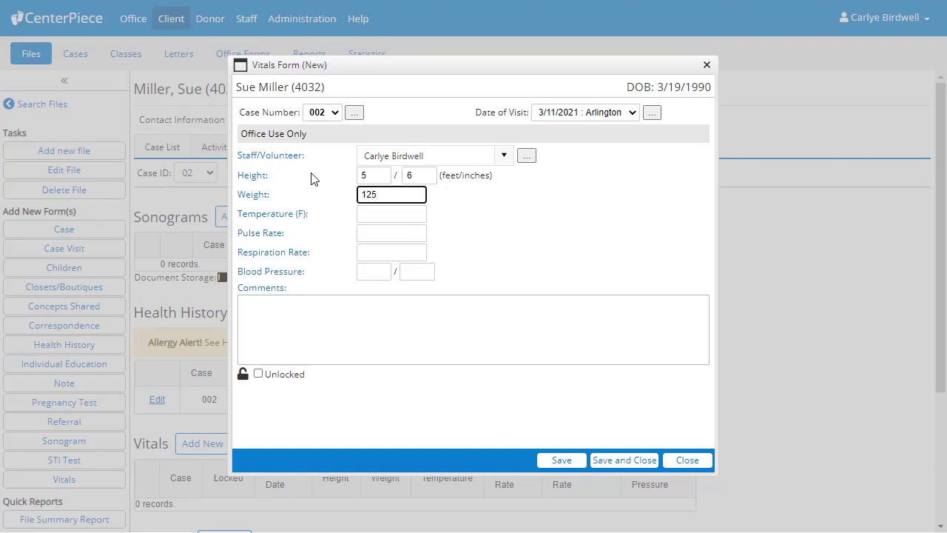
pyautogui.press('Tab')
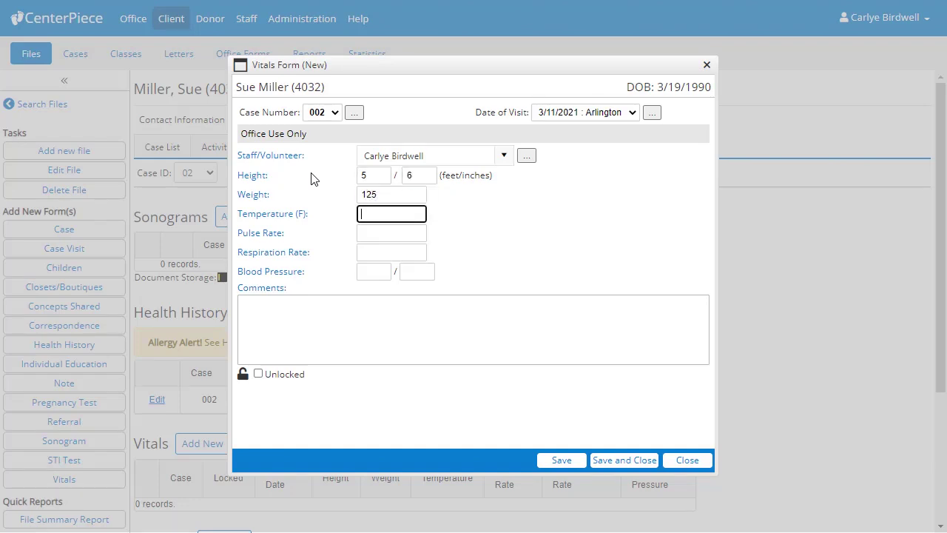
pyautogui.write('98.7')
pyautogui.press('Tab')
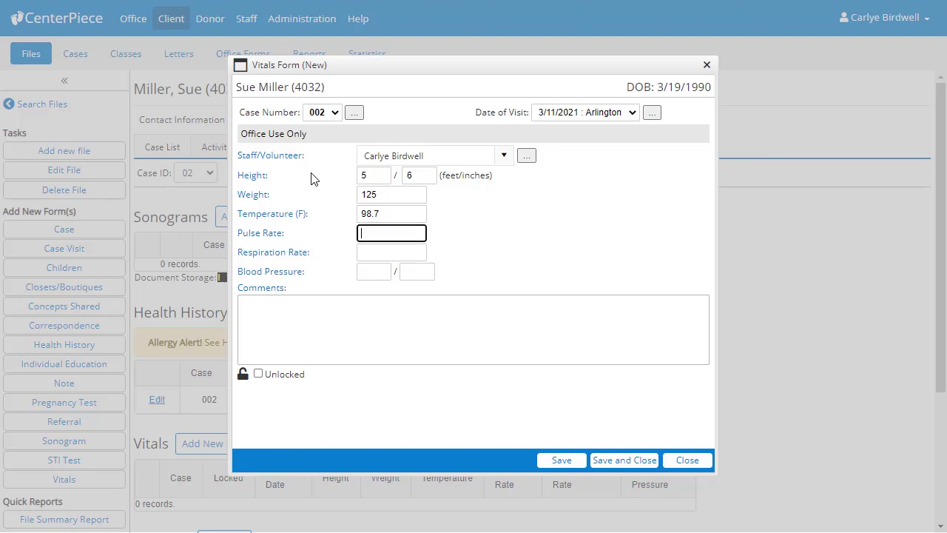
pyautogui.write('89')
# Enter respiration 19 and blood pressure 119/80, then lock and save the vitals.
pyautogui.press('Tab')
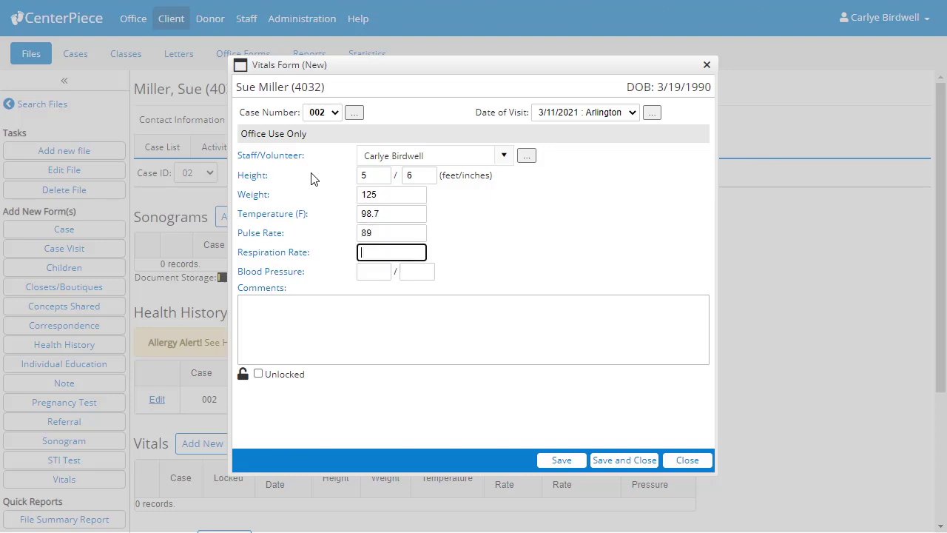
pyautogui.write('19')
pyautogui.press('Tab')
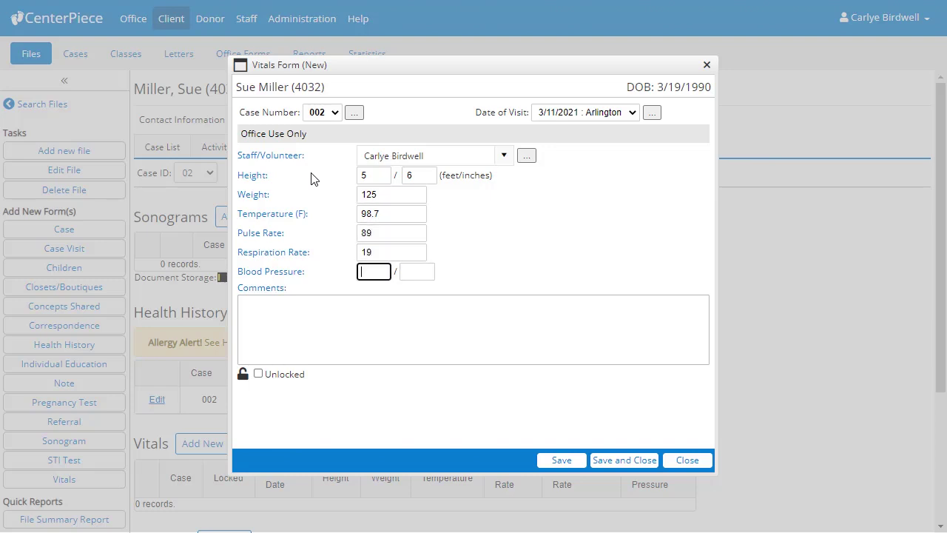
pyautogui.write('119')
pyautogui.press('Tab')
pyautogui.write('80')
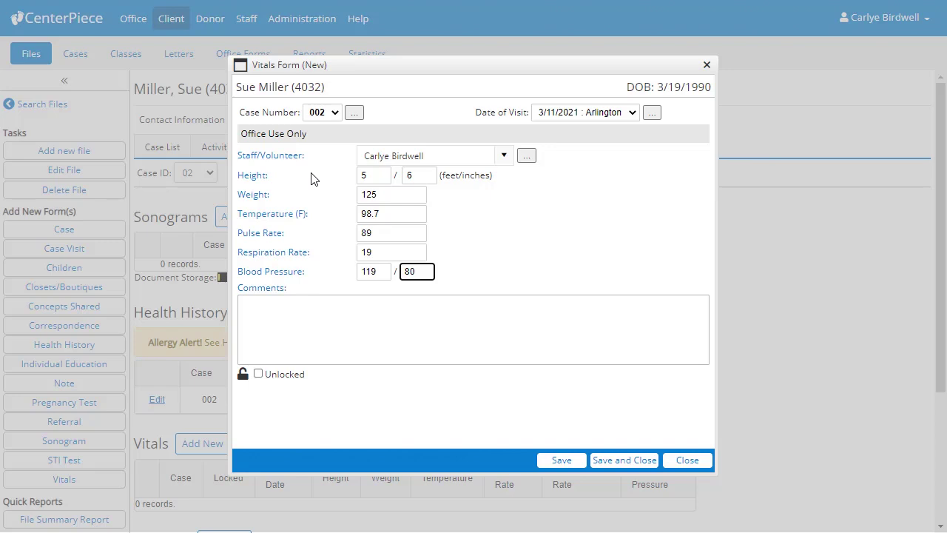
pyautogui.press('Tab')
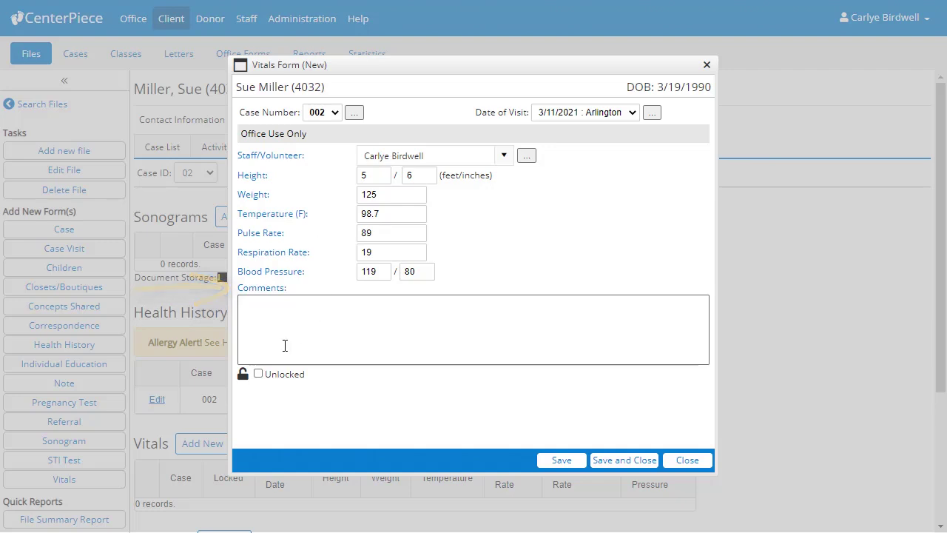
pyautogui.click(258, 374)
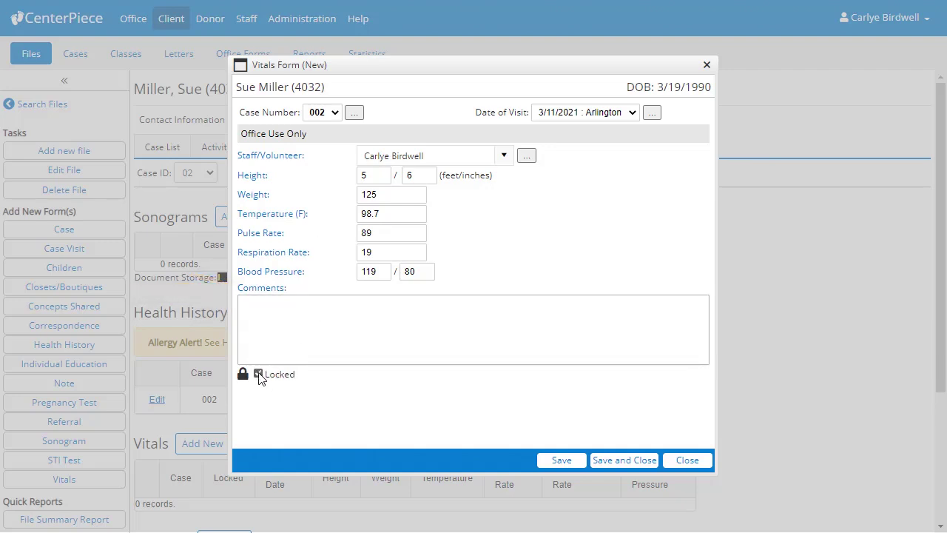
pyautogui.click(624, 460)
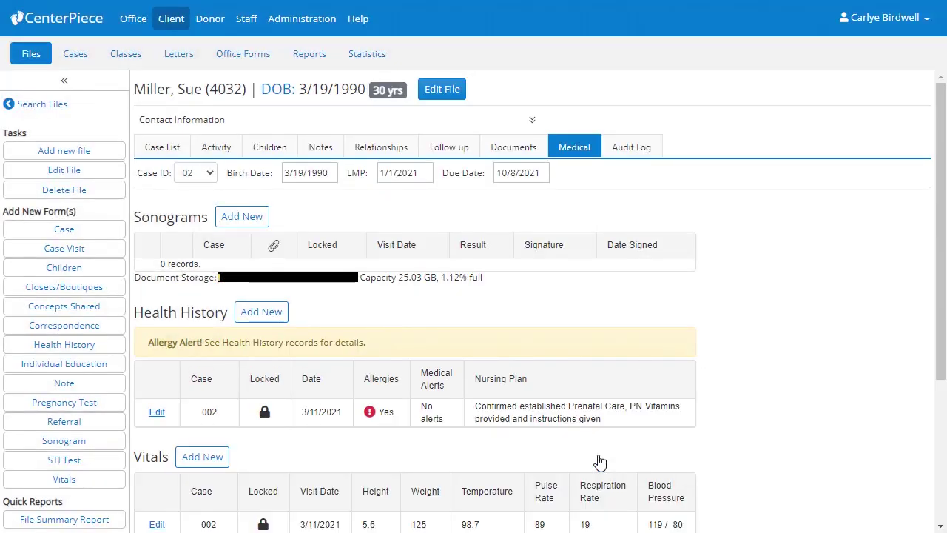
# Add a new Sonogram record for case 002 from the Medical tab.
pyautogui.scroll(-2, 600, 461)
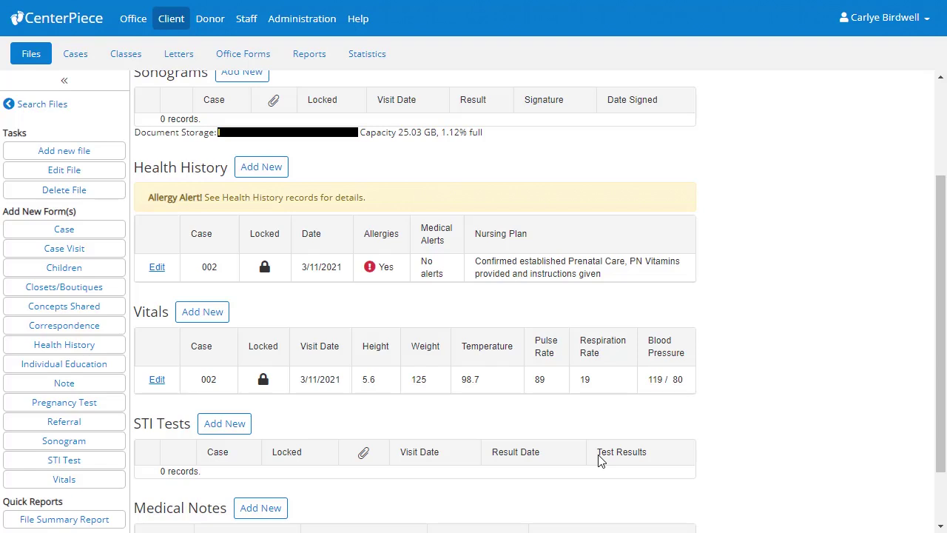
pyautogui.scroll(3, 601, 461)
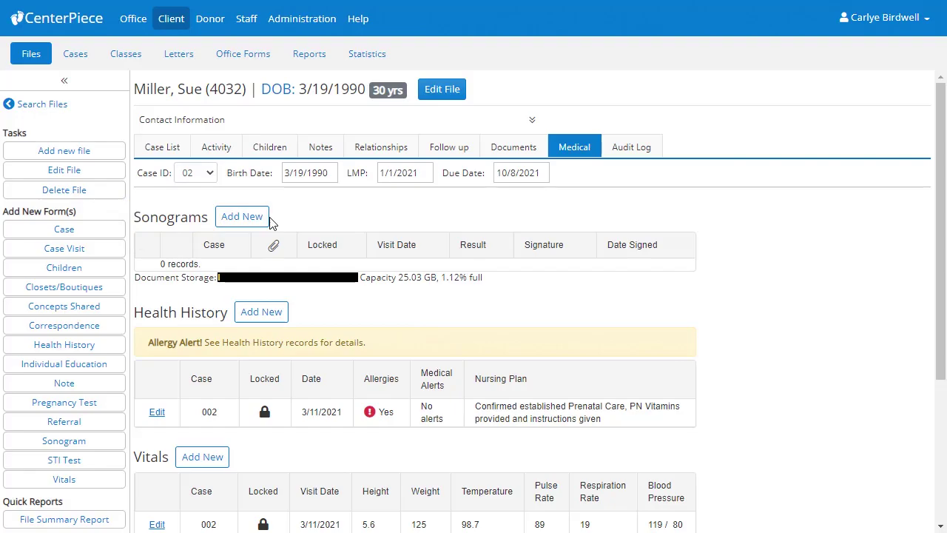
pyautogui.click(243, 217)
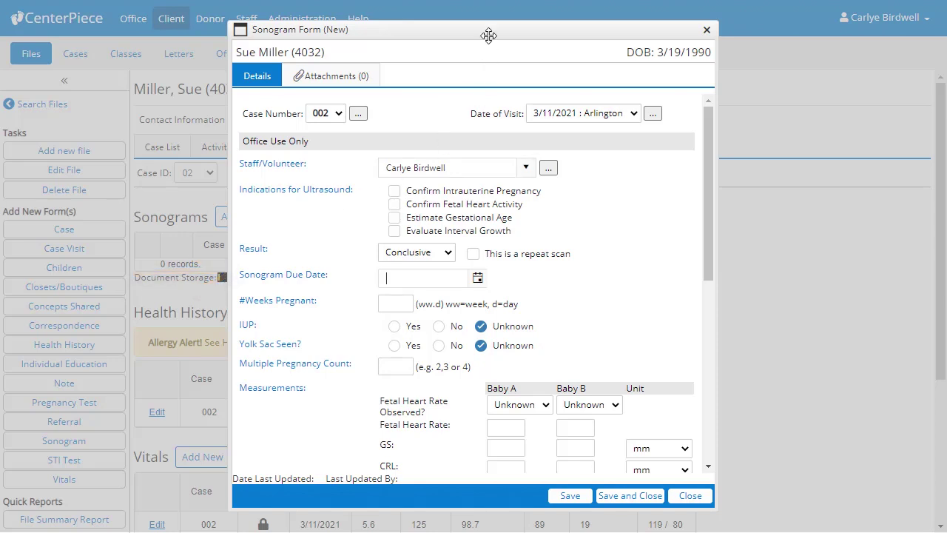
# Set the sonogram due date to 10/12/2021.
pyautogui.moveTo(491, 36); pyautogui.dragTo(256, 43)
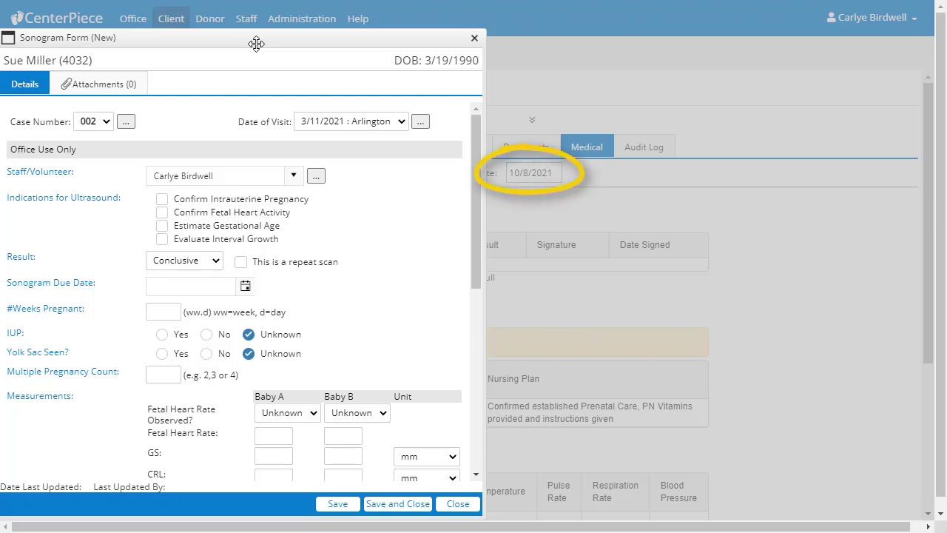
pyautogui.moveTo(256, 44); pyautogui.dragTo(487, 33)
pyautogui.click(476, 274)
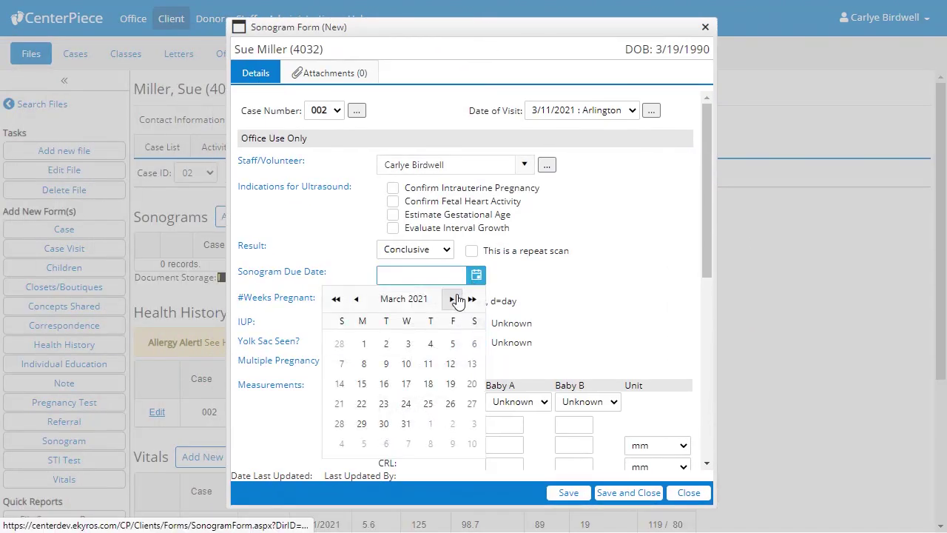
pyautogui.click(453, 299)
pyautogui.click(453, 299)
pyautogui.click(453, 299)
pyautogui.click(453, 299)
pyautogui.click(453, 298)
pyautogui.click(453, 299)
pyautogui.click(452, 298)
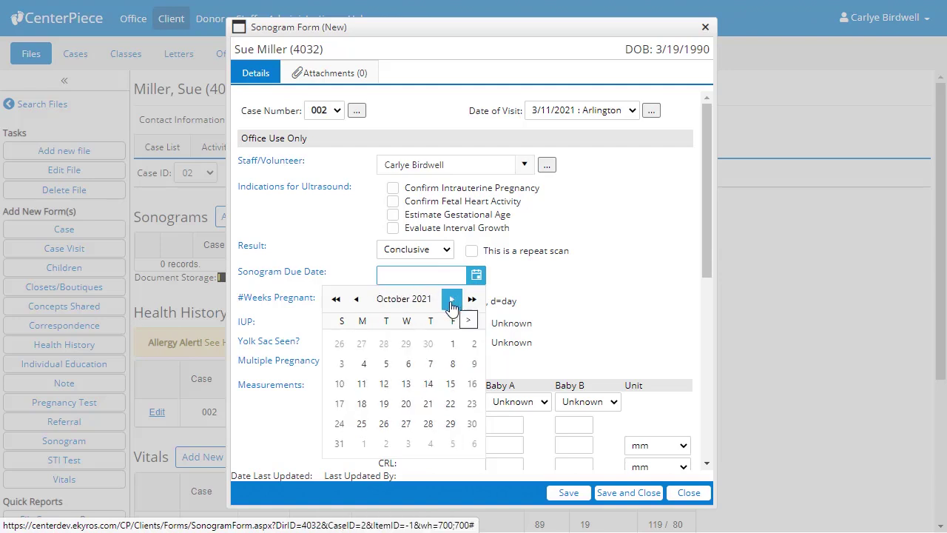
pyautogui.click(384, 383)
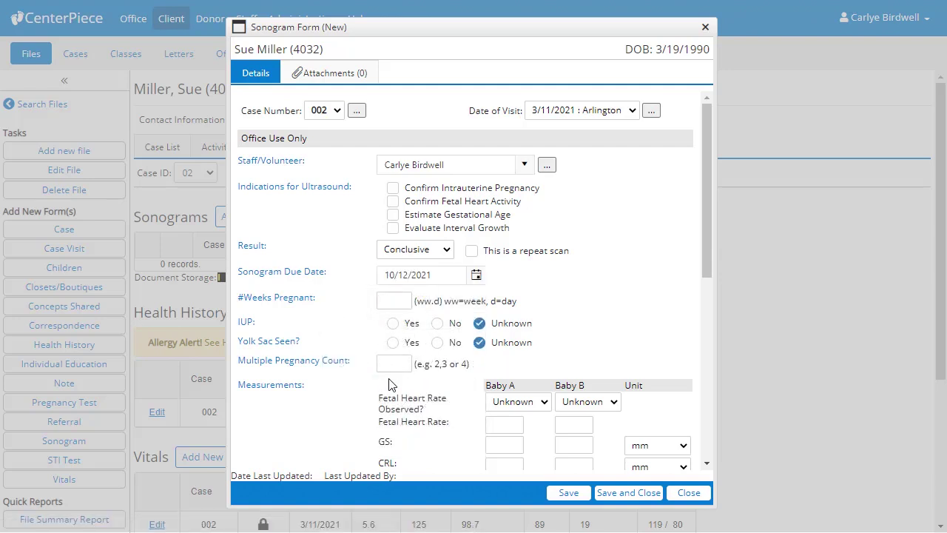
# Enter 8.1 weeks pregnant, assessment Likely to Carry and intention Intends to carry.
pyautogui.click(386, 300)
pyautogui.write('8.1')
pyautogui.click(309, 410)
pyautogui.scroll(-5, 309, 411)
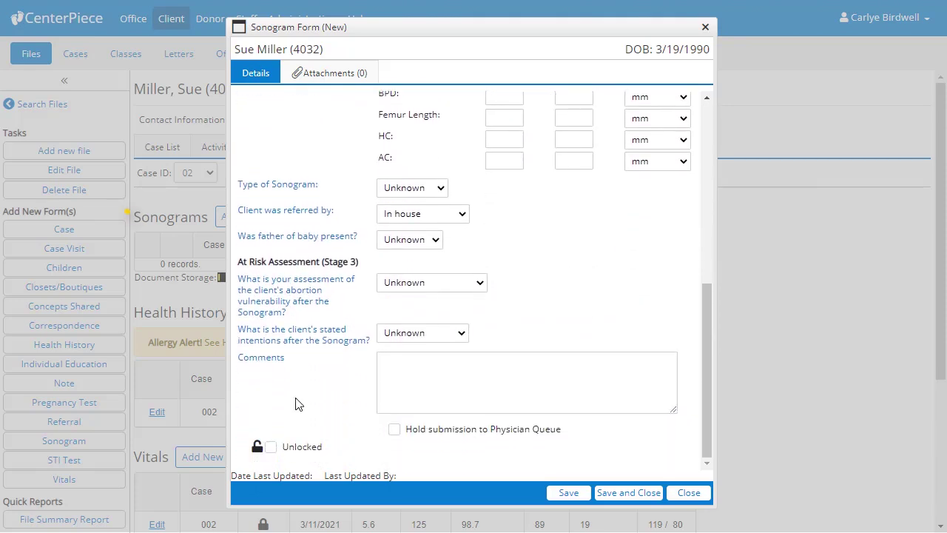
pyautogui.click(438, 294)
pyautogui.click(436, 373)
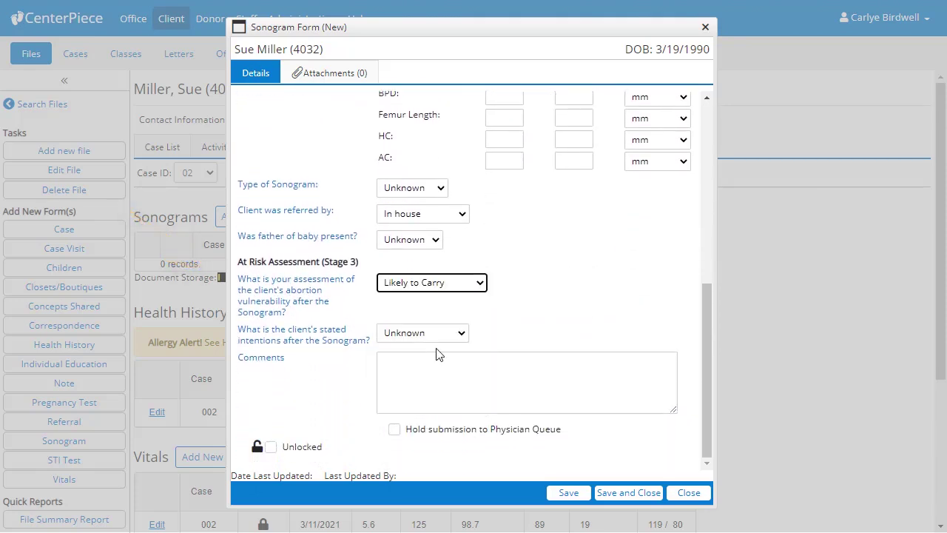
pyautogui.click(439, 338)
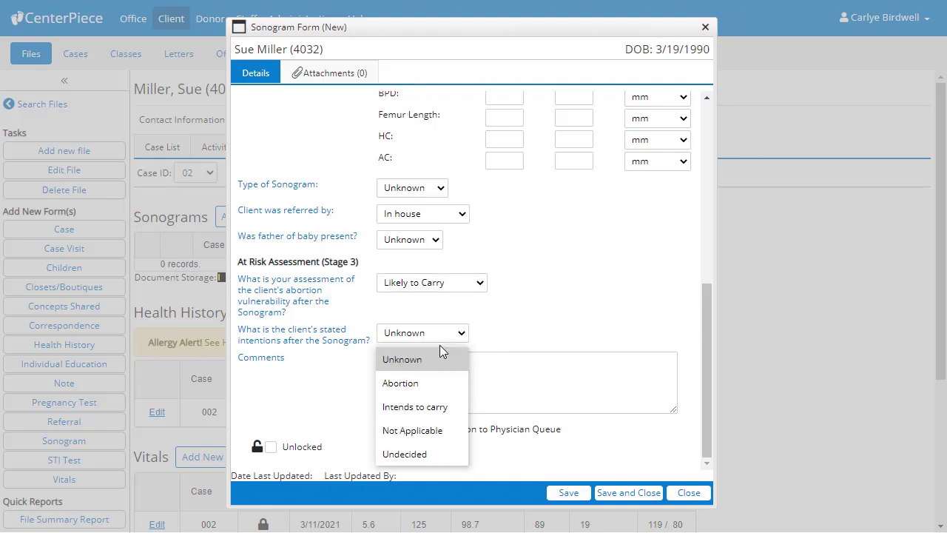
pyautogui.click(436, 404)
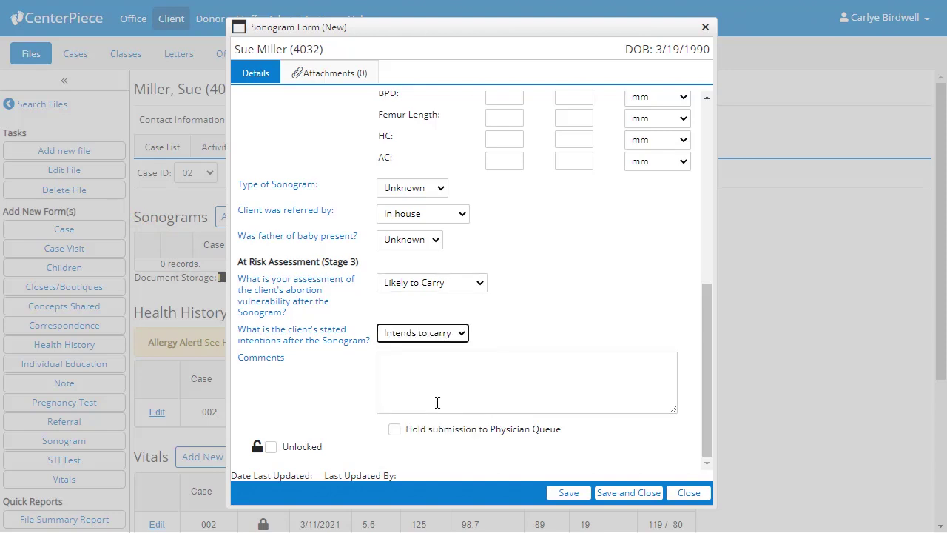
pyautogui.click(437, 446)
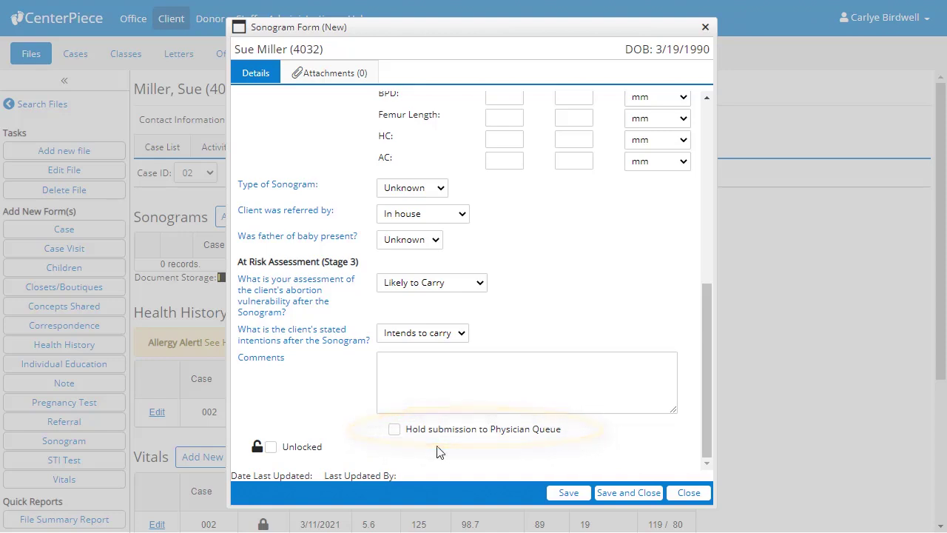
# Hold the sonogram from the Physician Queue and show its Attachments (0) section.
pyautogui.click(394, 430)
pyautogui.click(367, 80)
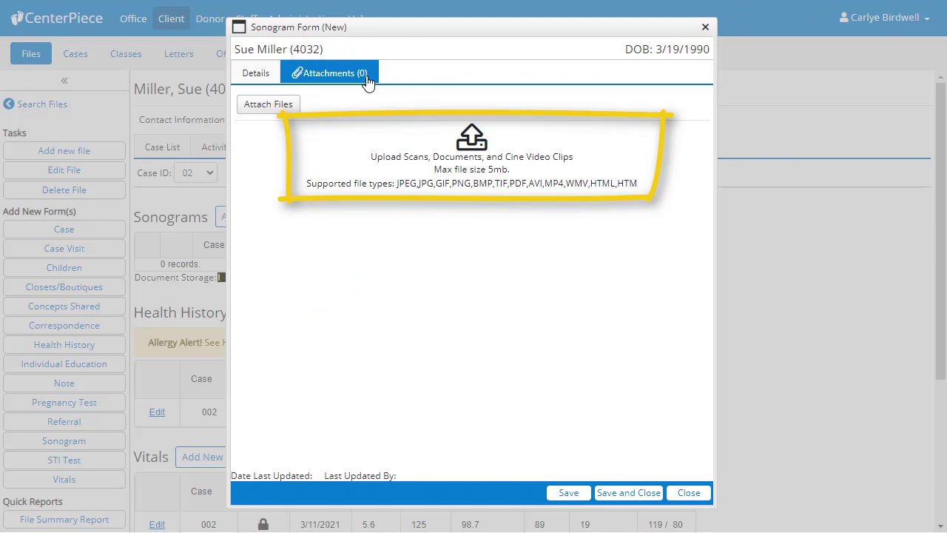
# Open the file picker from Attach Files on the sonogram's Attachments page.
pyautogui.click(270, 108)
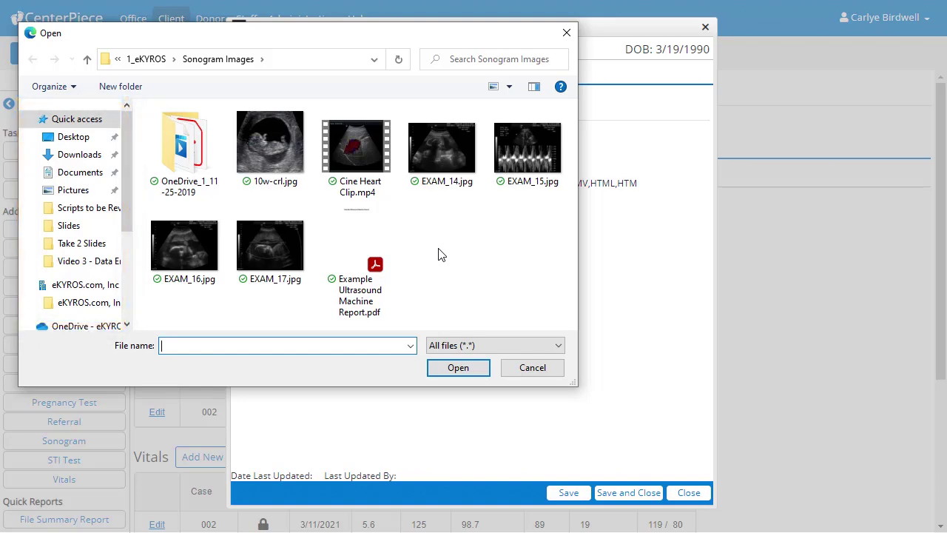
# Attach all seven Sonogram Images files, from 10w-crl.jpg through the ultrasound report PDF.
pyautogui.hotkey('alt', 'Tab')
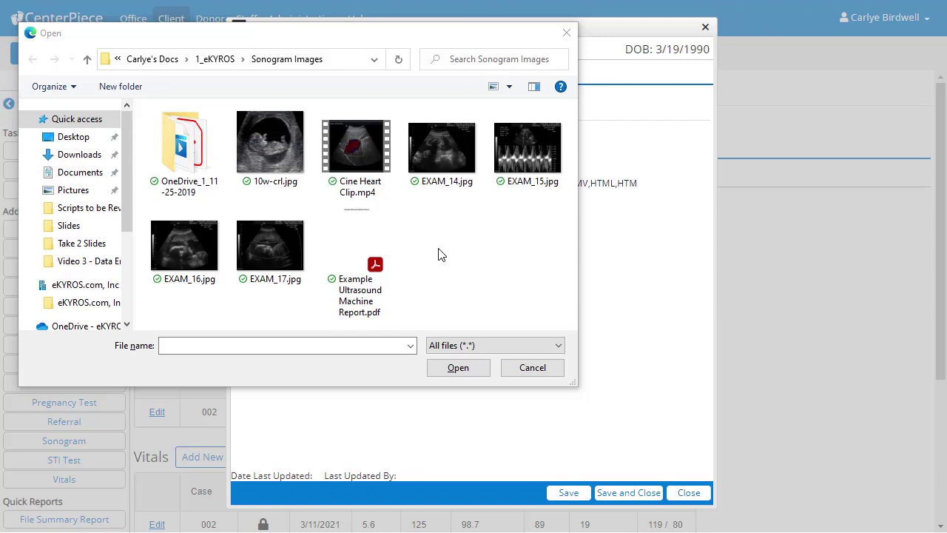
pyautogui.click(272, 156)
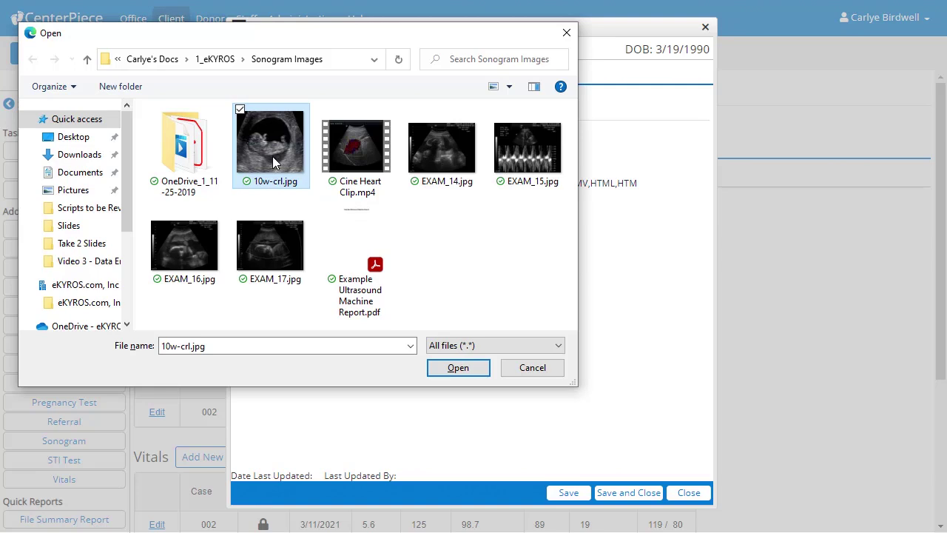
pyautogui.keyDown('shift'); pyautogui.click(353, 262); pyautogui.keyUp('shift')
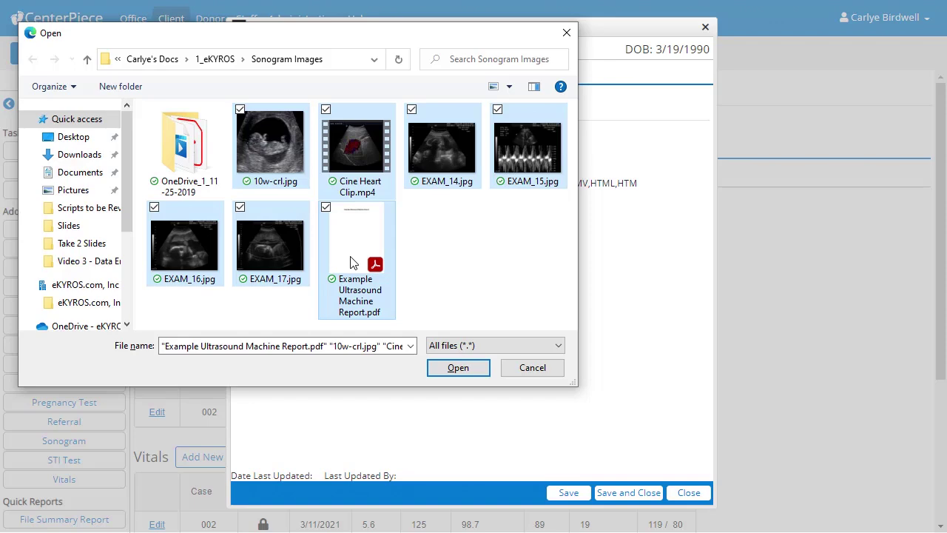
pyautogui.click(453, 367)
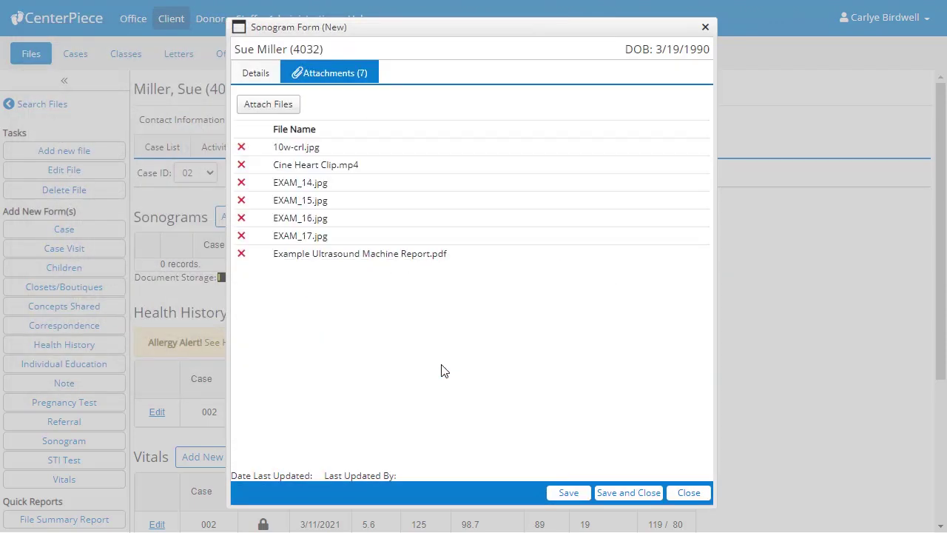
# Save the sonogram, expand its case 002 row and enlarge the 10w-crl.jpg scan.
pyautogui.click(626, 492)
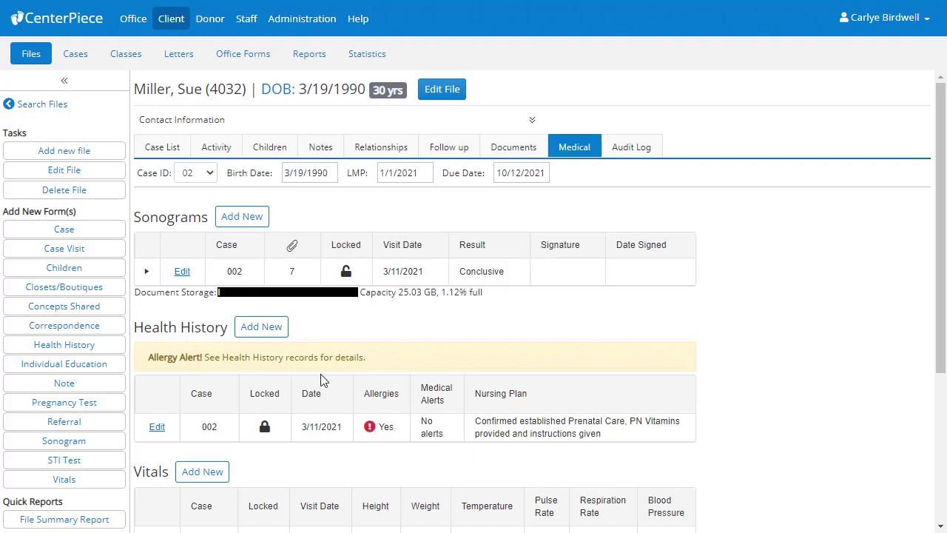
pyautogui.click(148, 272)
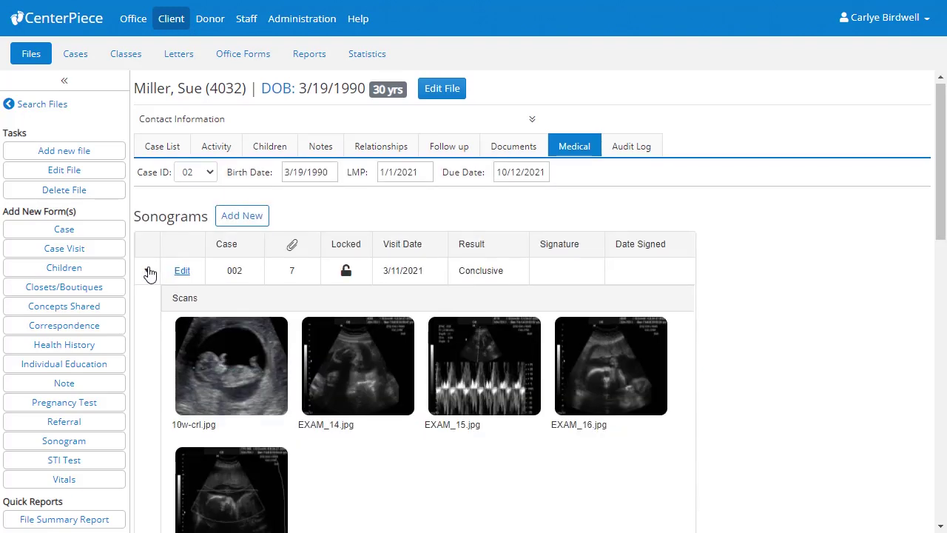
pyautogui.scroll(-2, 151, 273)
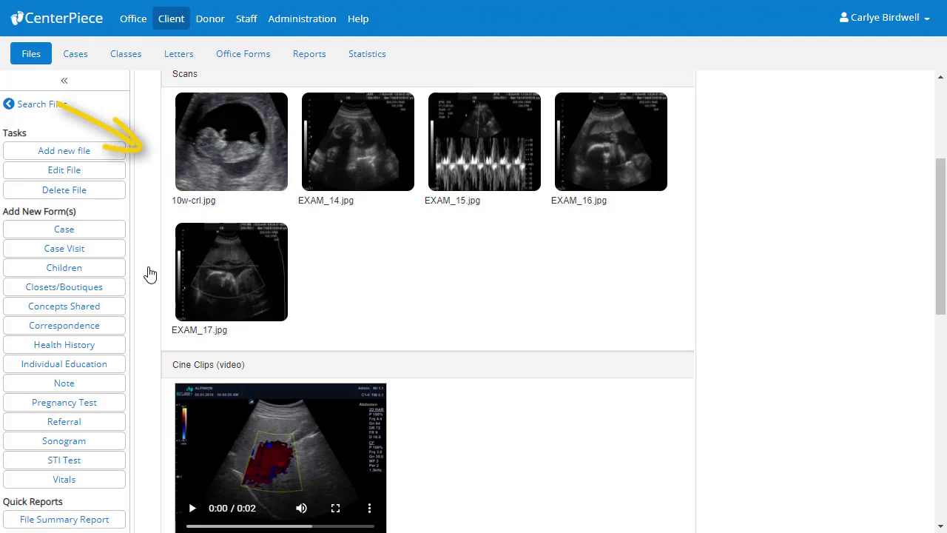
pyautogui.click(257, 163)
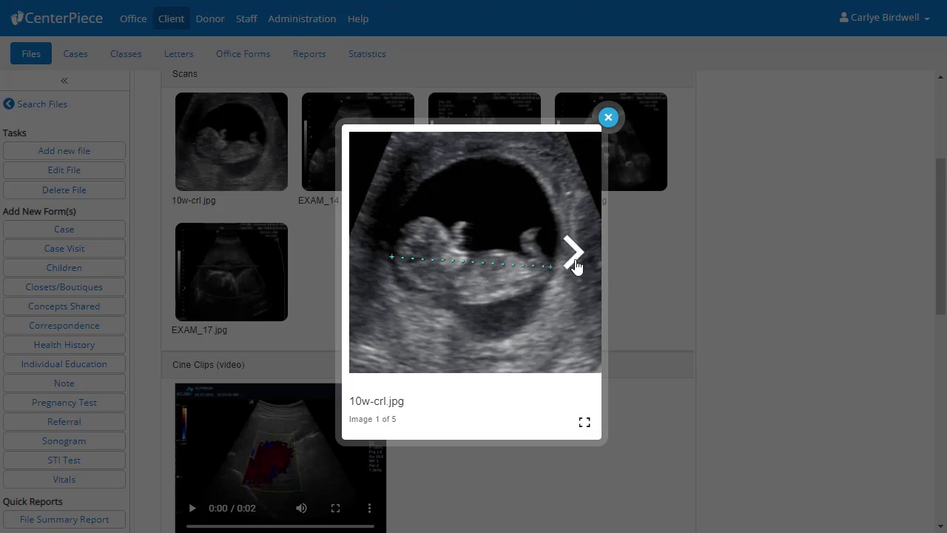
pyautogui.click(575, 264)
pyautogui.click(670, 256)
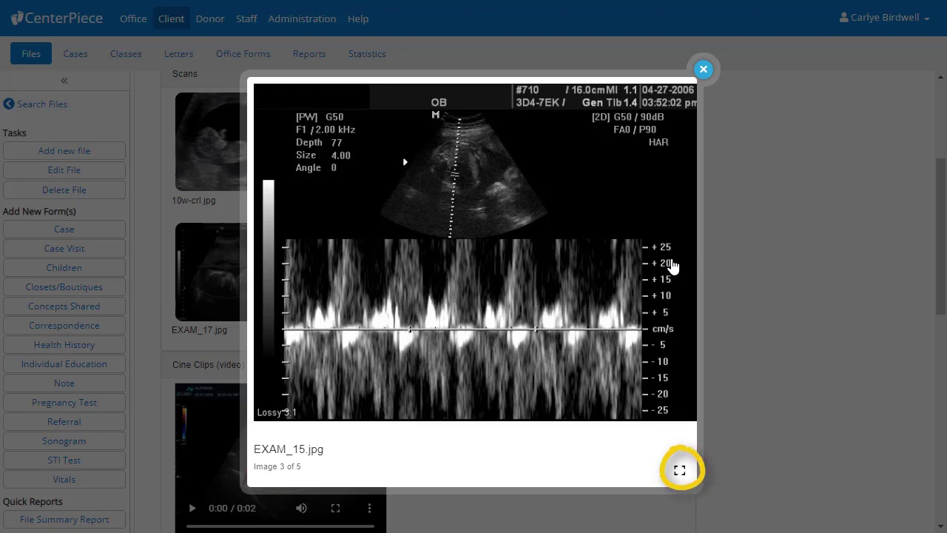
pyautogui.click(706, 80)
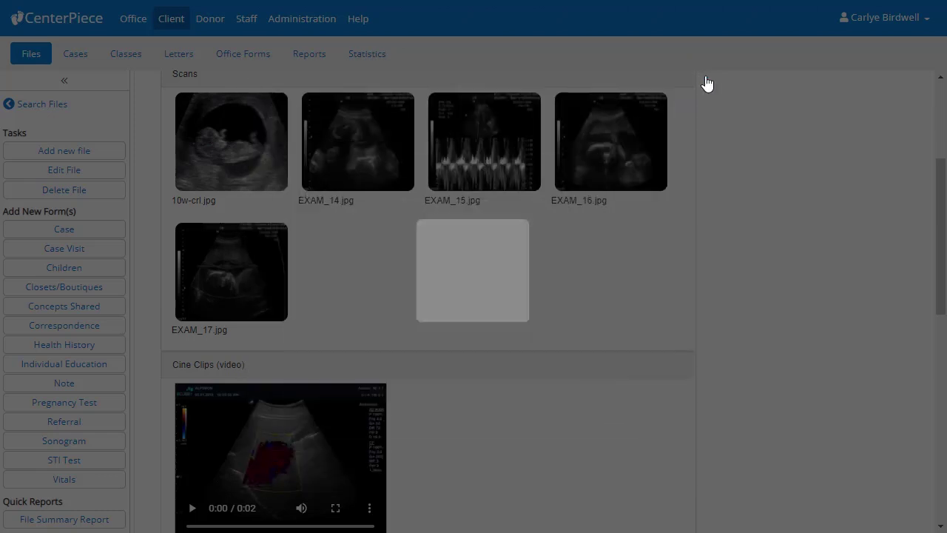
pyautogui.scroll(-3, 706, 83)
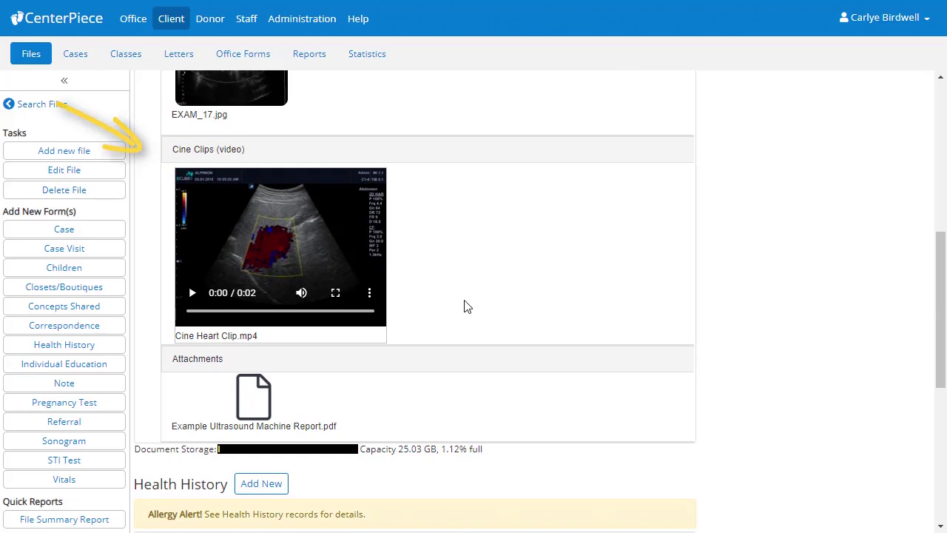
pyautogui.click(193, 293)
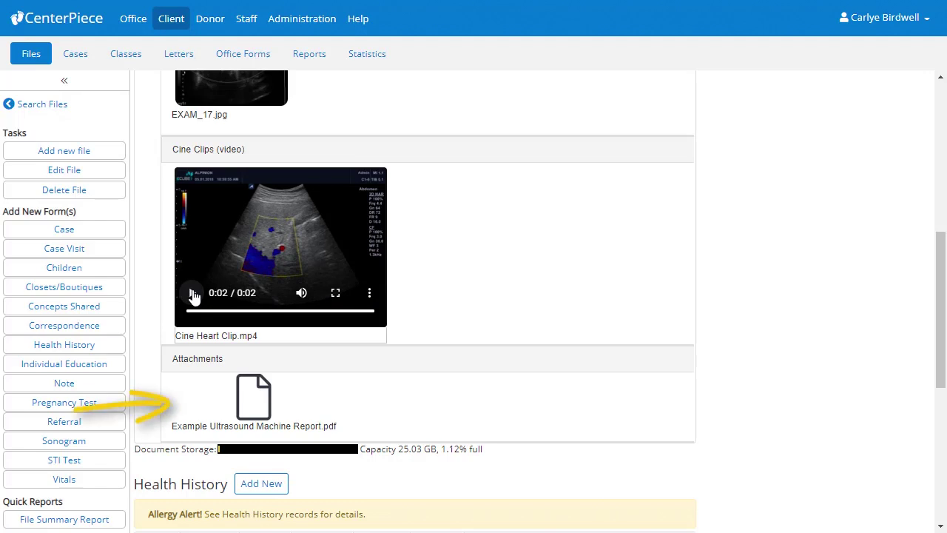
pyautogui.scroll(5, 194, 296)
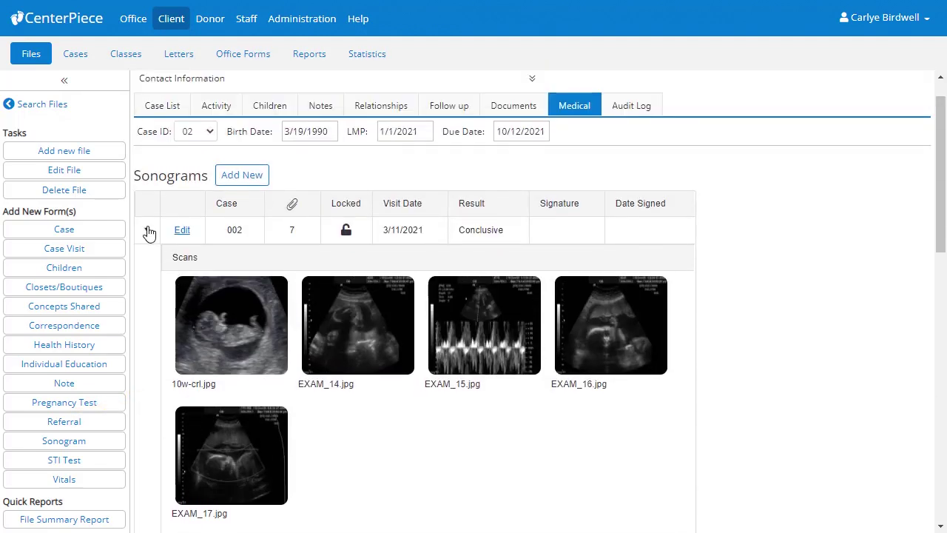
# Collapse the case 002 sonogram and set the Case ID filter to (All).
pyautogui.click(148, 231)
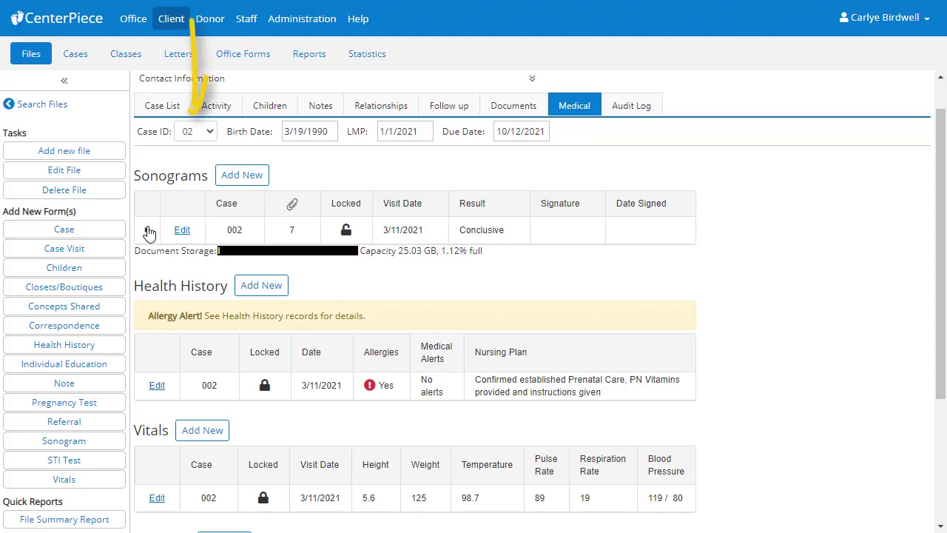
pyautogui.click(204, 131)
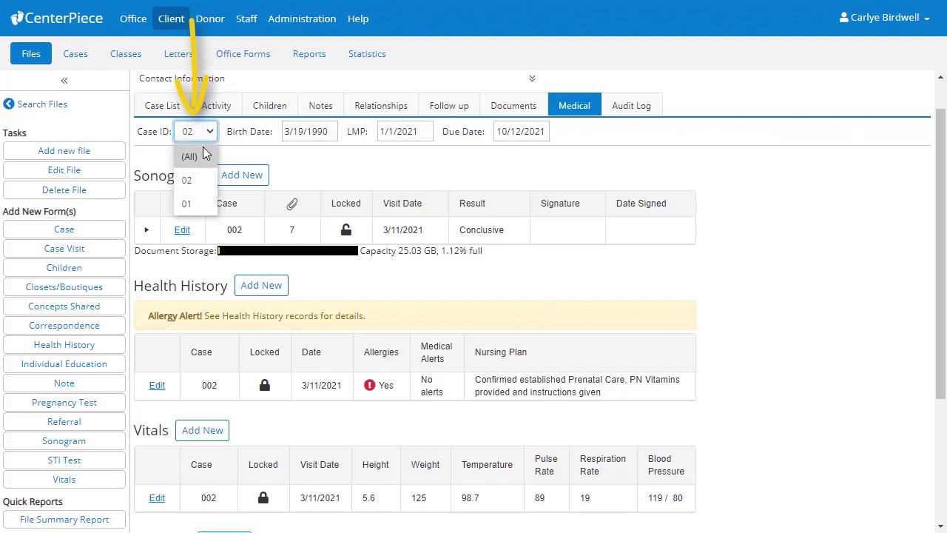
pyautogui.click(205, 156)
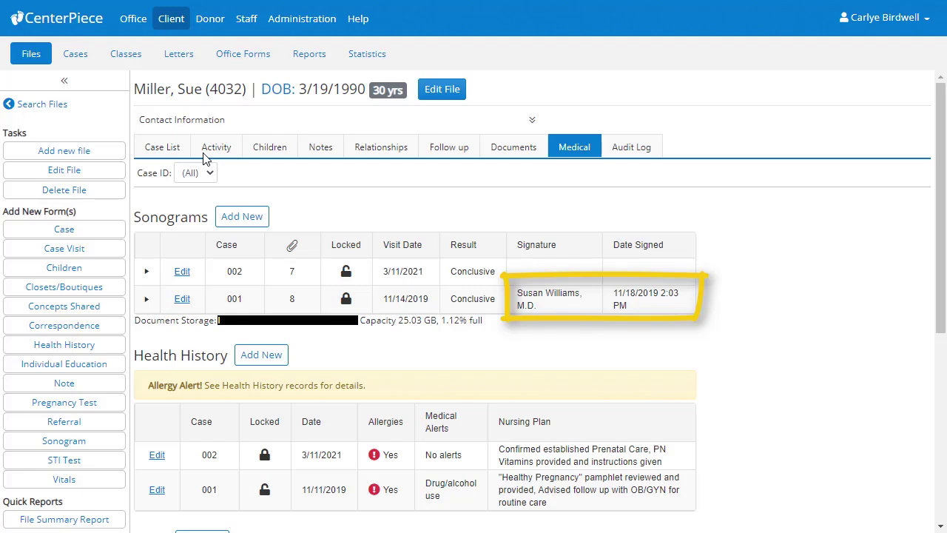
# Expand the case 001 sonogram and open its Limited Ultrasound Report PDF.
pyautogui.click(146, 299)
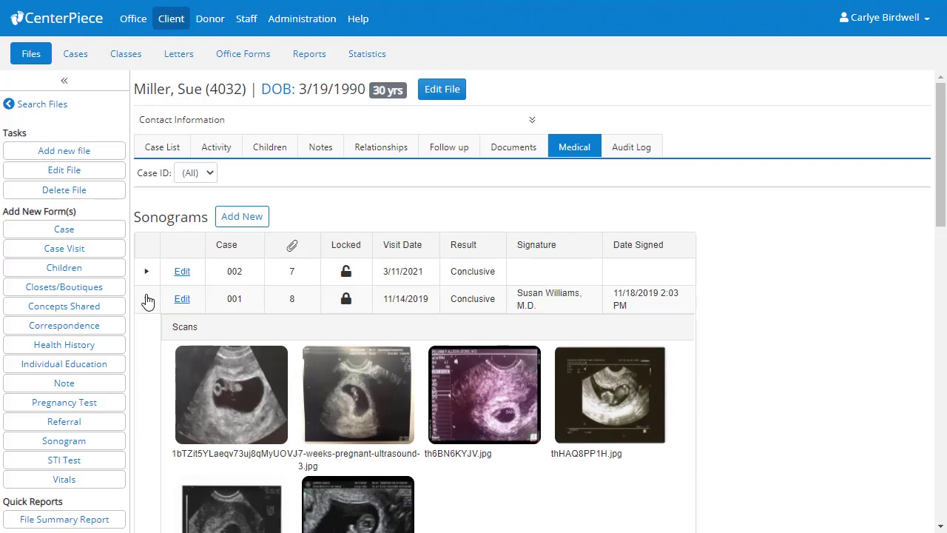
pyautogui.scroll(-3, 148, 301)
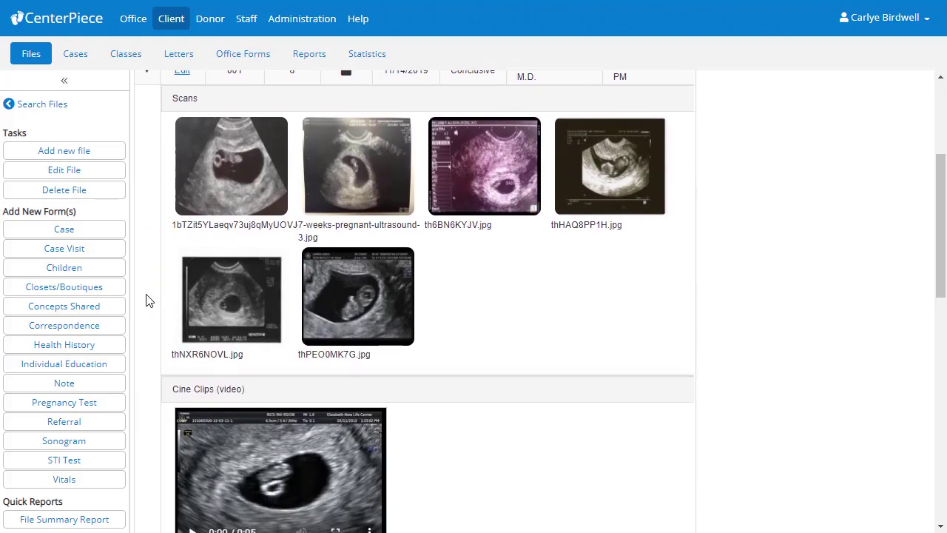
pyautogui.scroll(-3, 148, 301)
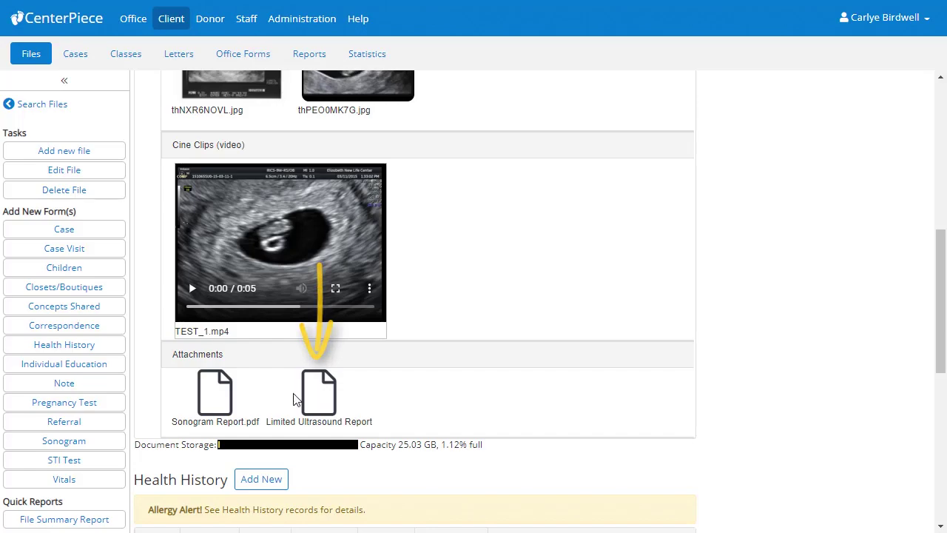
pyautogui.click(311, 413)
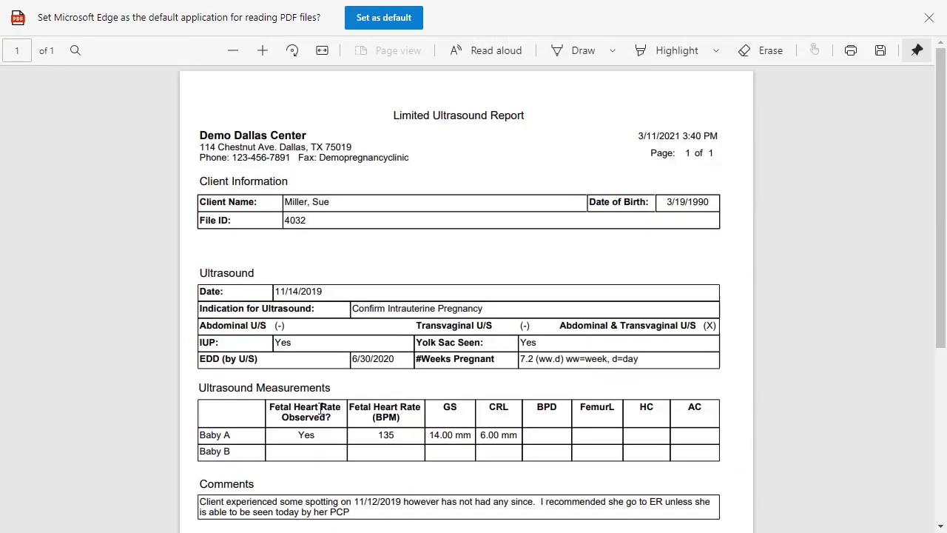
pyautogui.scroll(-5, 320, 414)
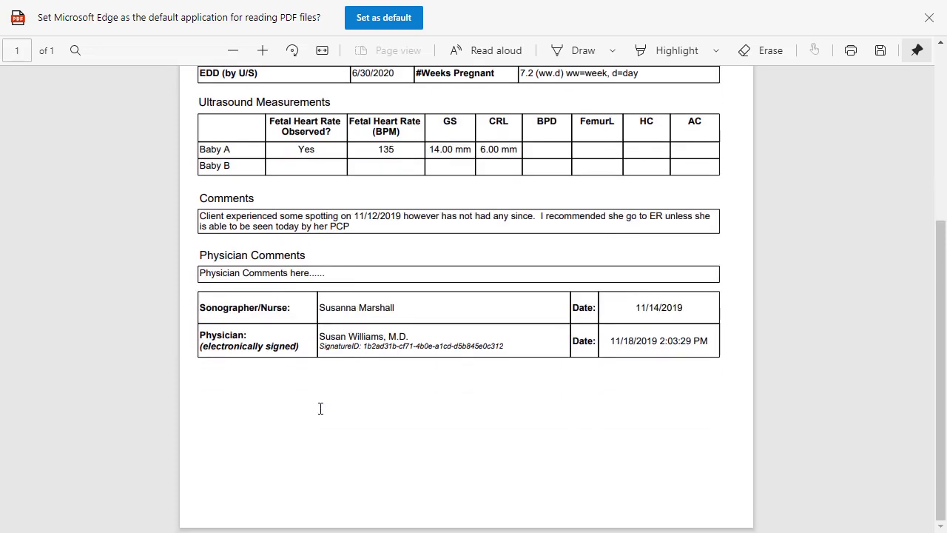
pyautogui.scroll(5, 320, 409)
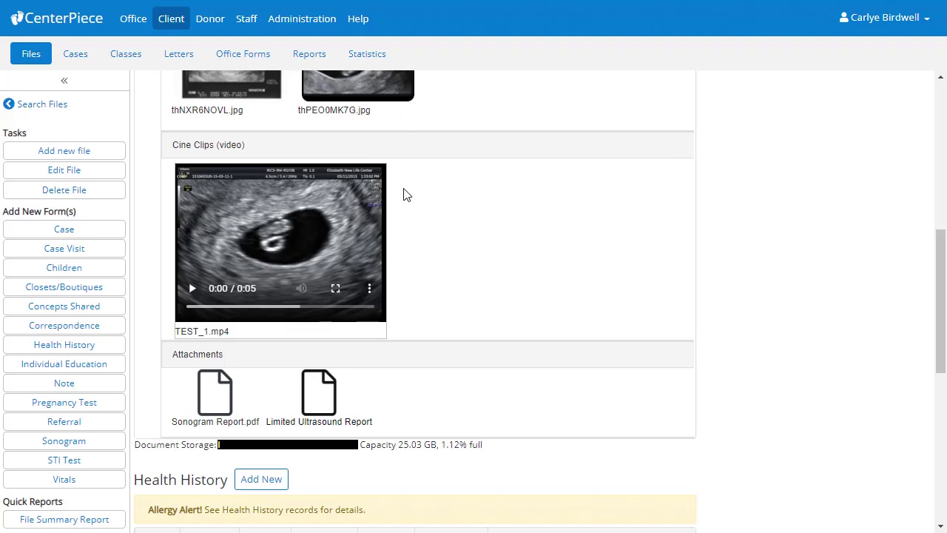
# Filter the medical records to case 02 and start a new STI Test for the 3/11/2021 Arlington visit.
pyautogui.scroll(6, 404, 191)
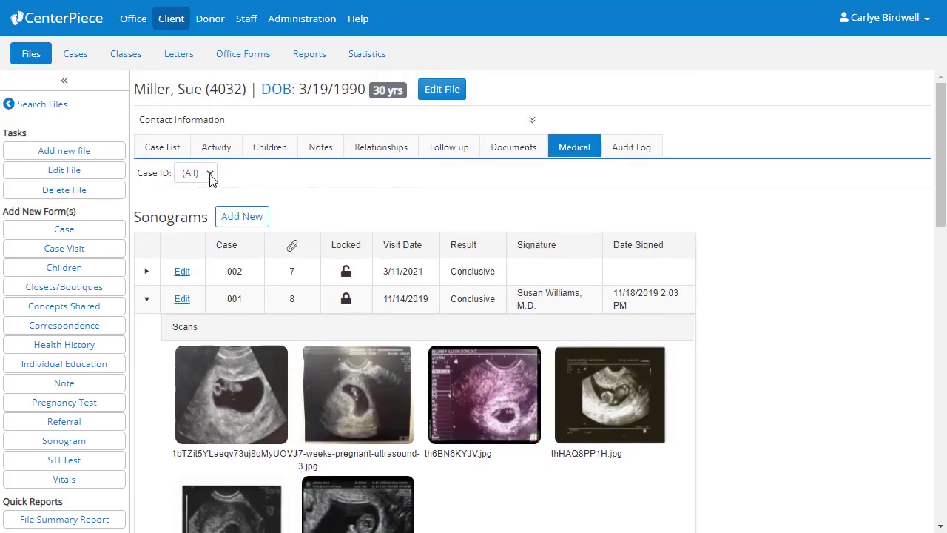
pyautogui.click(210, 174)
pyautogui.click(202, 220)
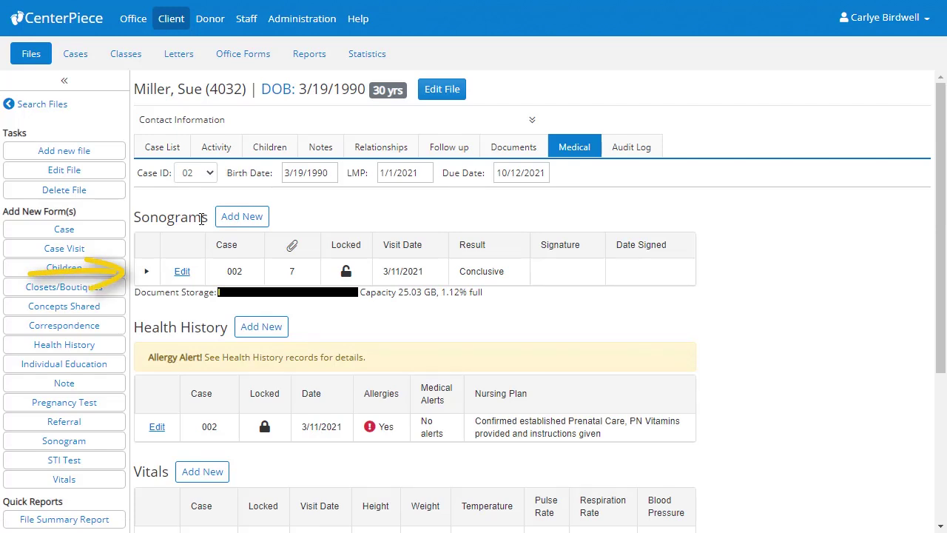
pyautogui.scroll(-3, 201, 218)
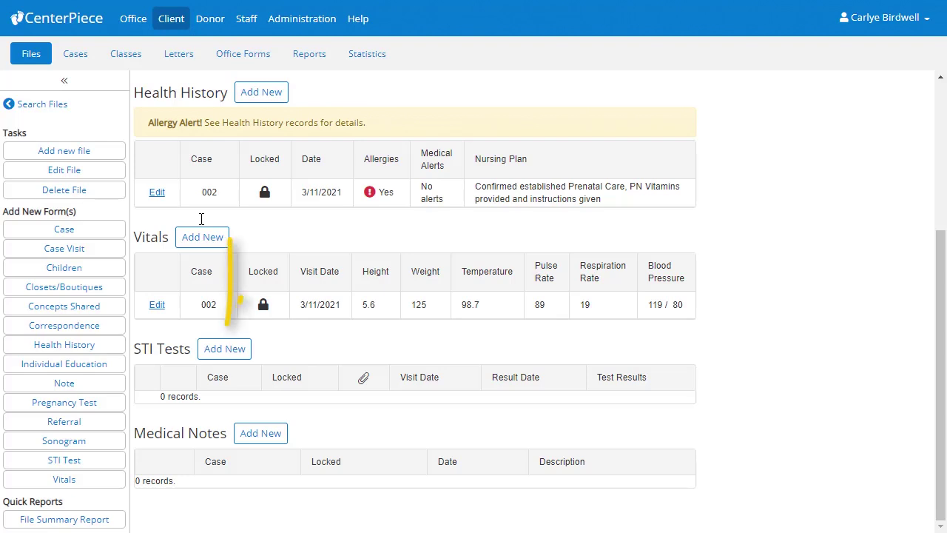
pyautogui.click(223, 345)
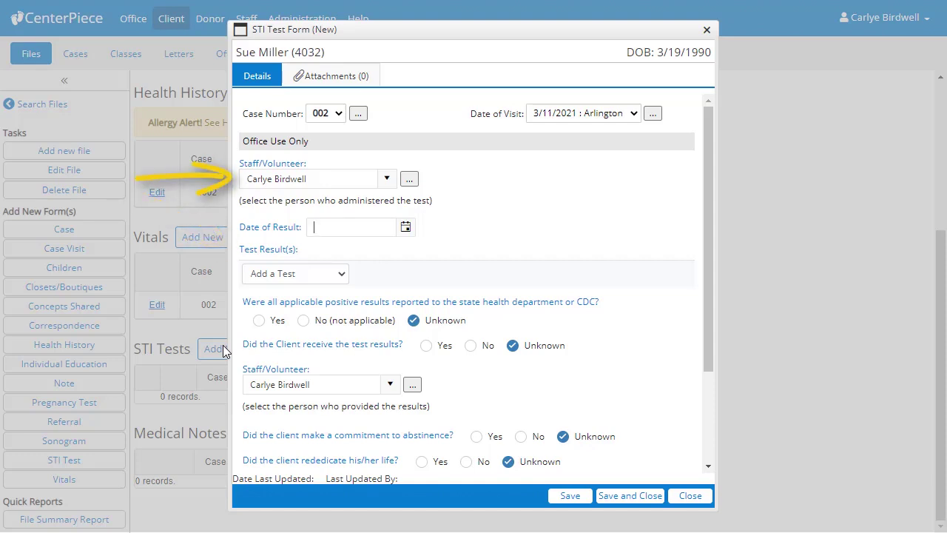
# Add Herpes (HSV1) and Candida/Yeast tests, both Pending, and save the case 002 STI test.
pyautogui.click(344, 274)
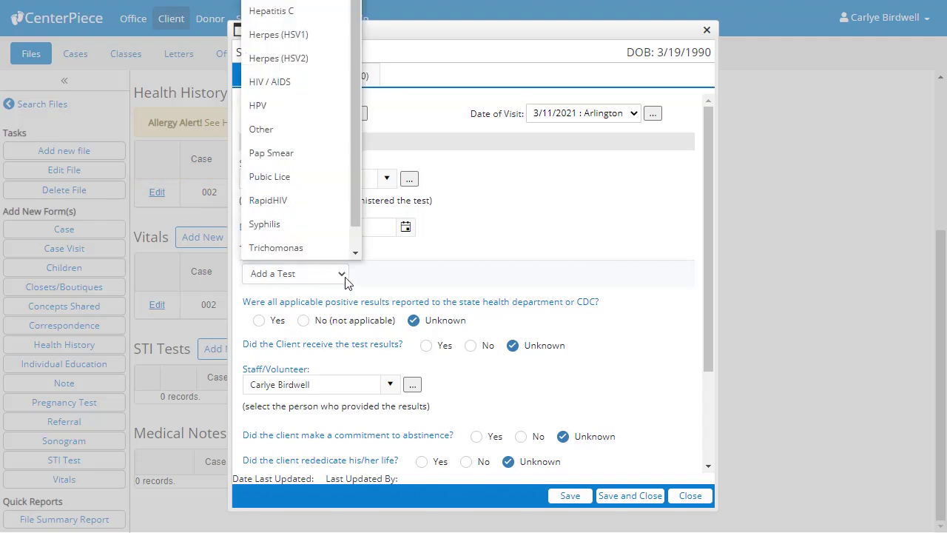
pyautogui.click(332, 43)
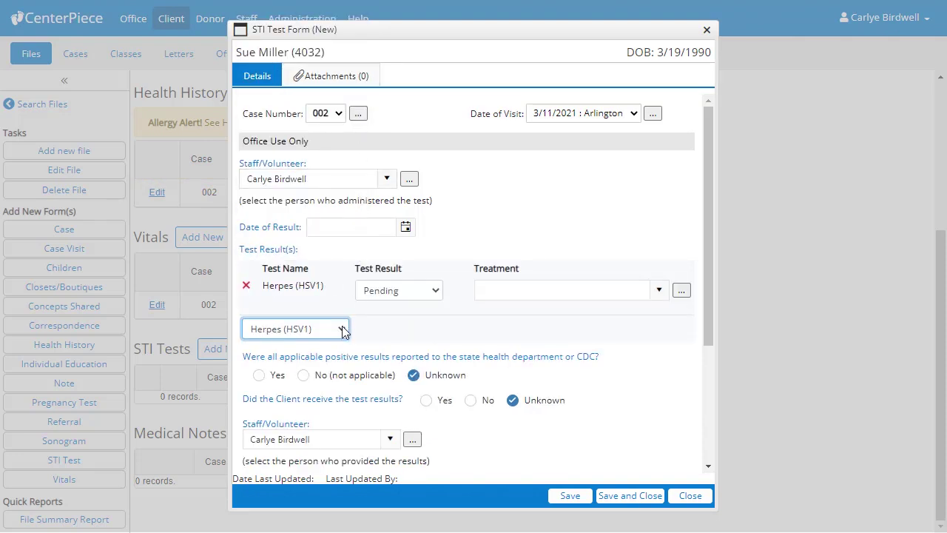
pyautogui.click(344, 331)
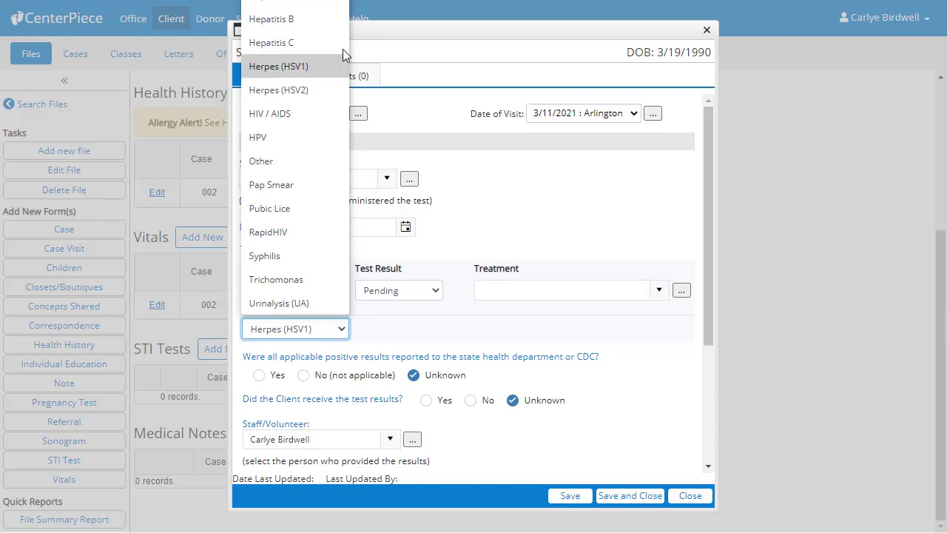
pyautogui.press('c')
pyautogui.press('Return')
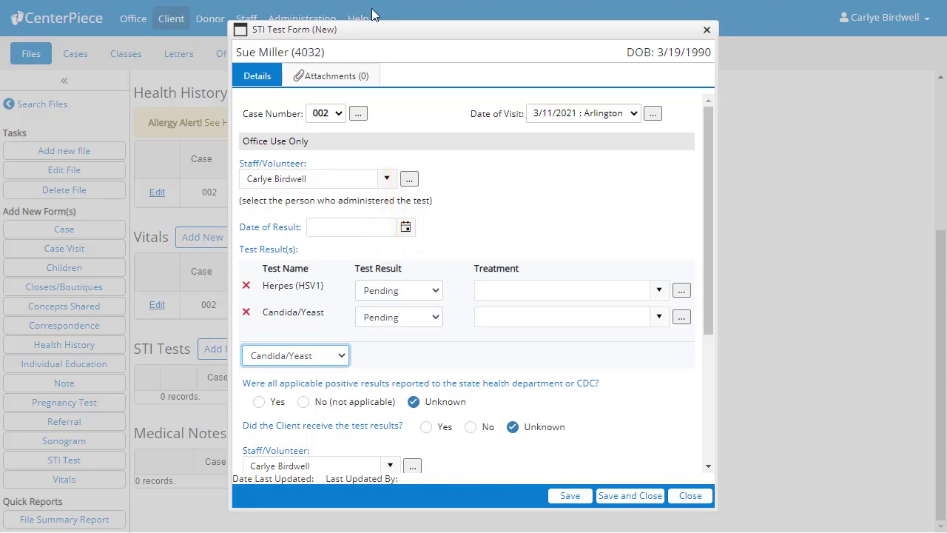
pyautogui.click(626, 495)
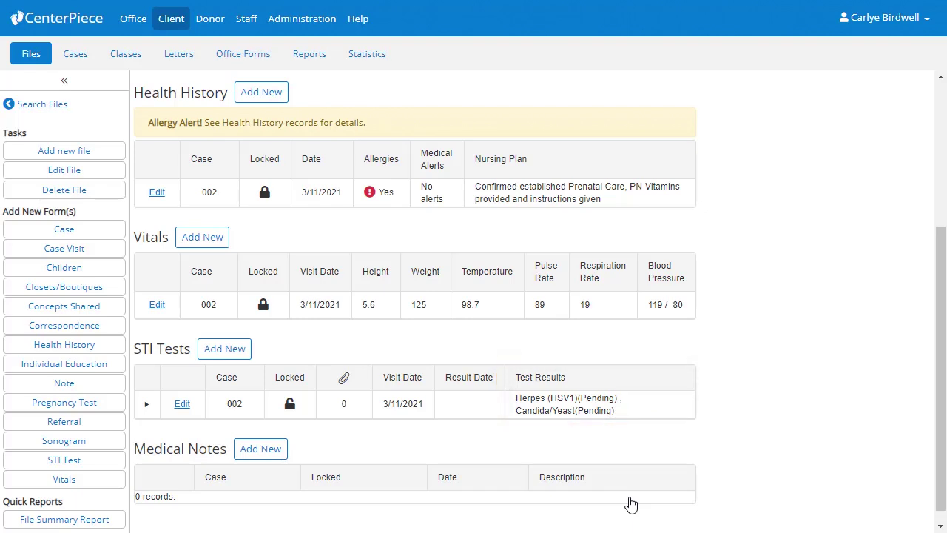
pyautogui.scroll(4, 630, 503)
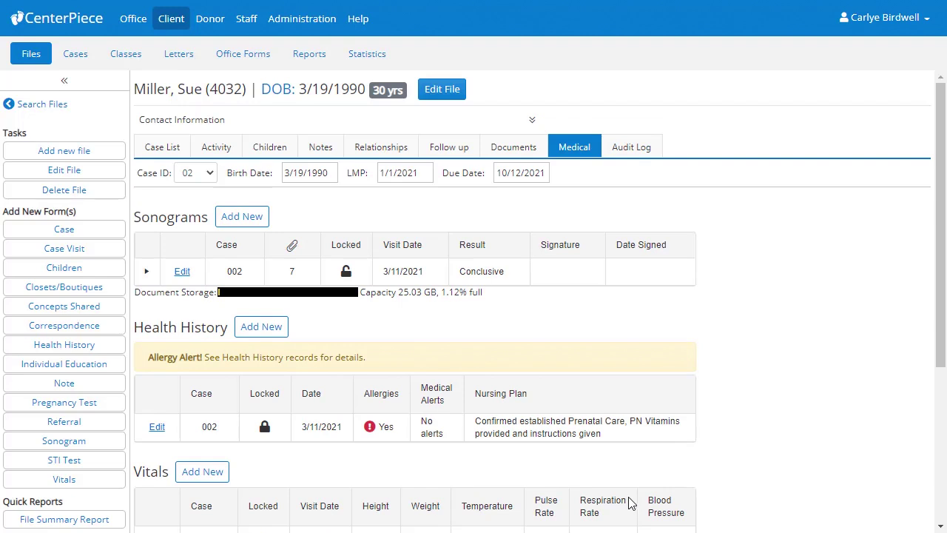
pyautogui.click(211, 175)
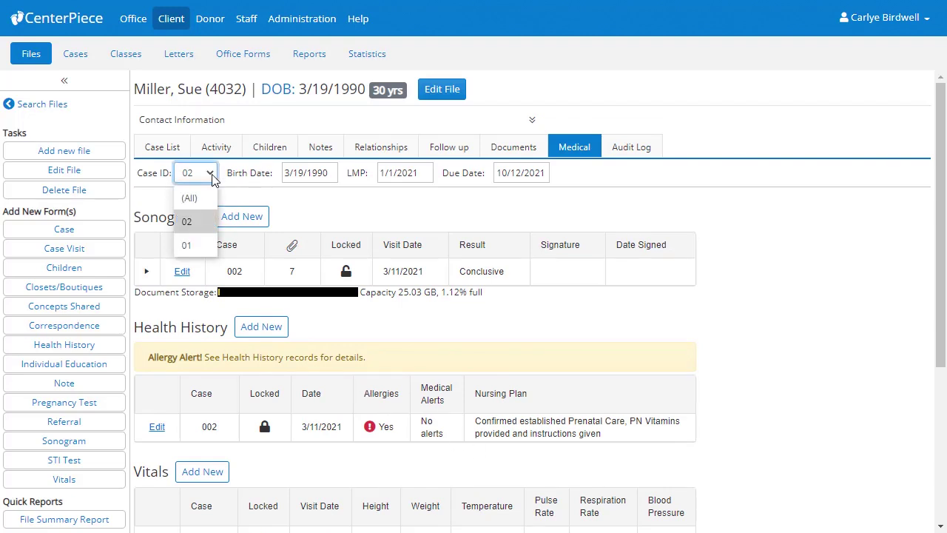
pyautogui.click(208, 247)
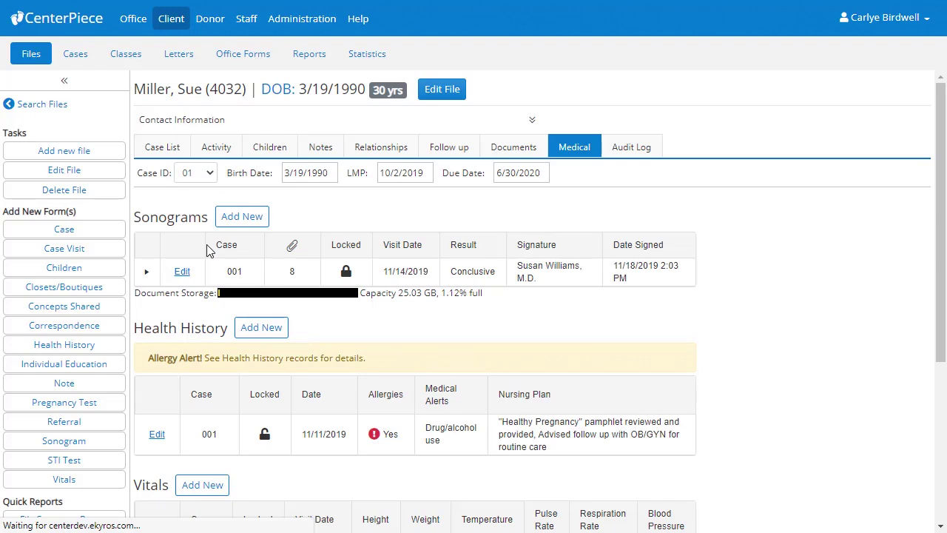
pyautogui.scroll(-3, 207, 252)
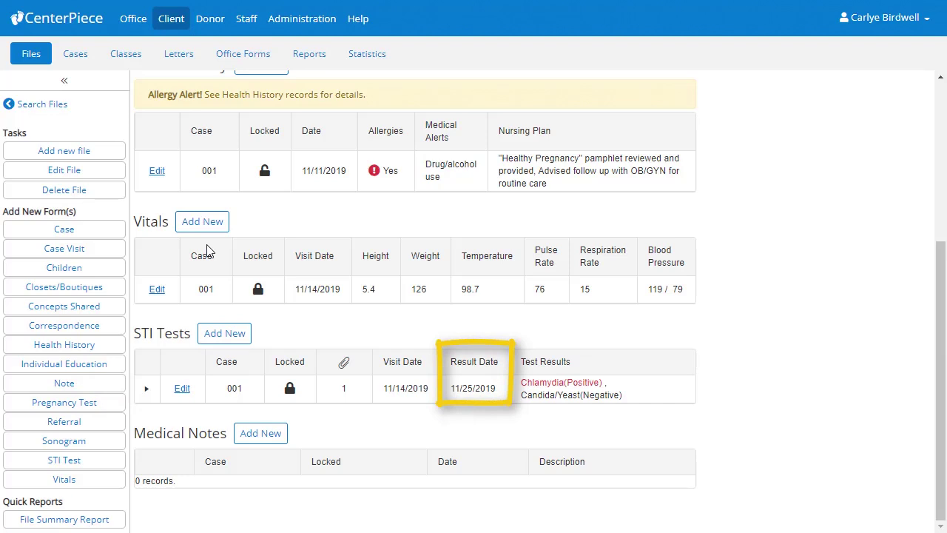
pyautogui.click(147, 391)
pyautogui.scroll(-2, 147, 392)
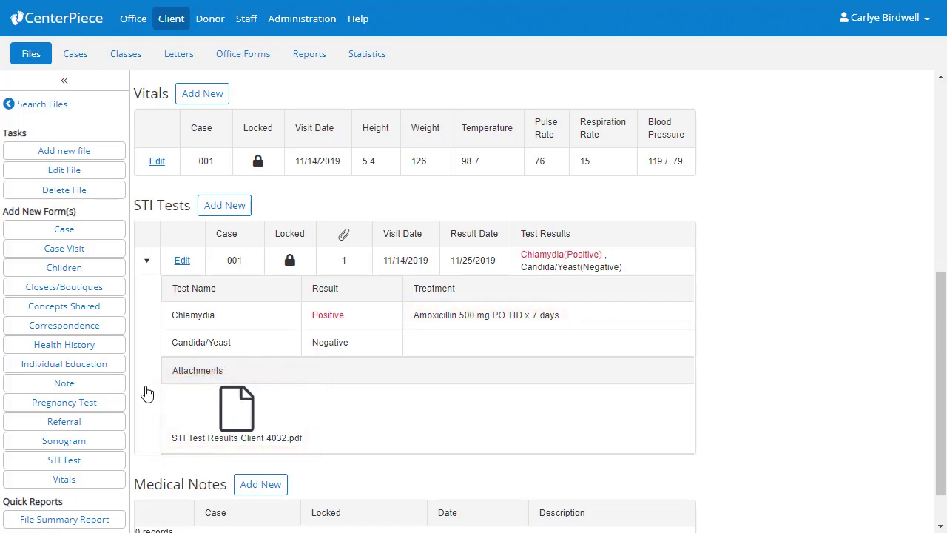
pyautogui.scroll(5, 147, 393)
pyautogui.click(210, 174)
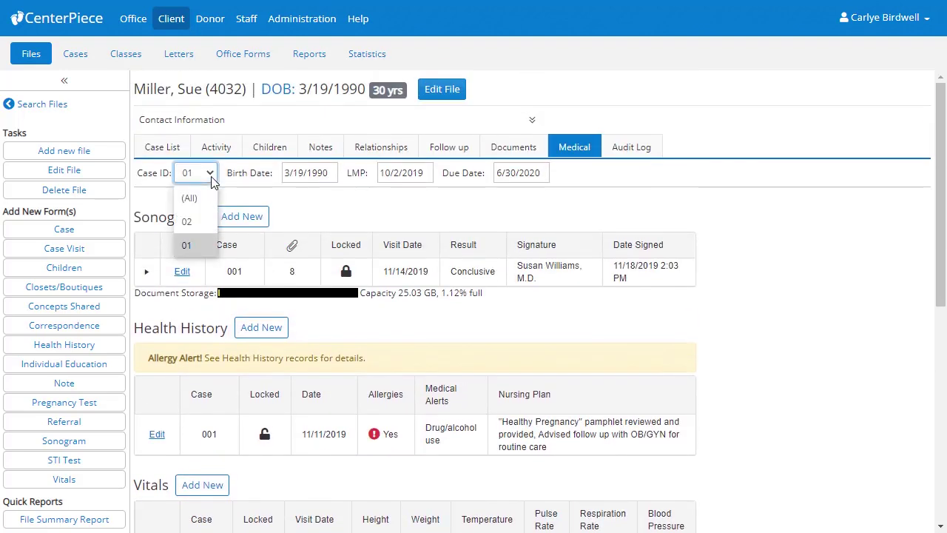
pyautogui.click(208, 217)
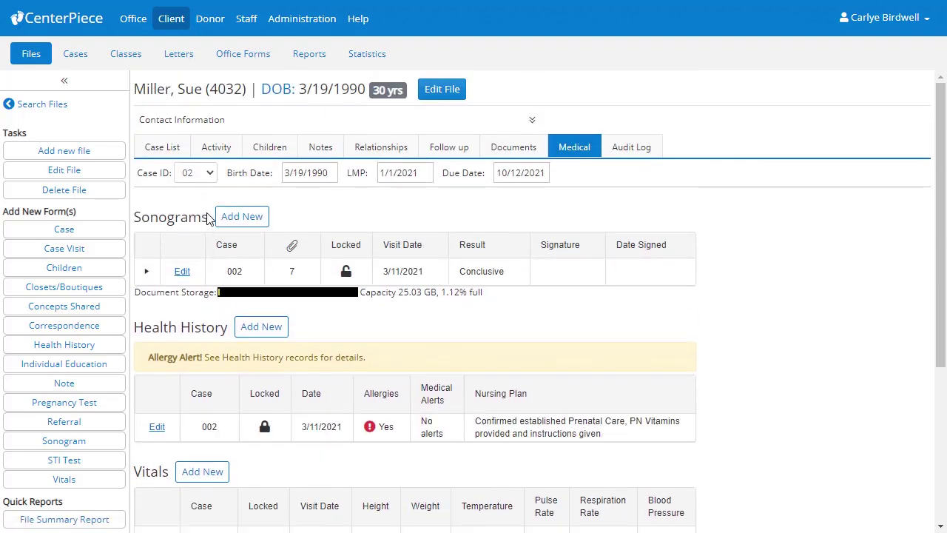
pyautogui.scroll(-3, 210, 217)
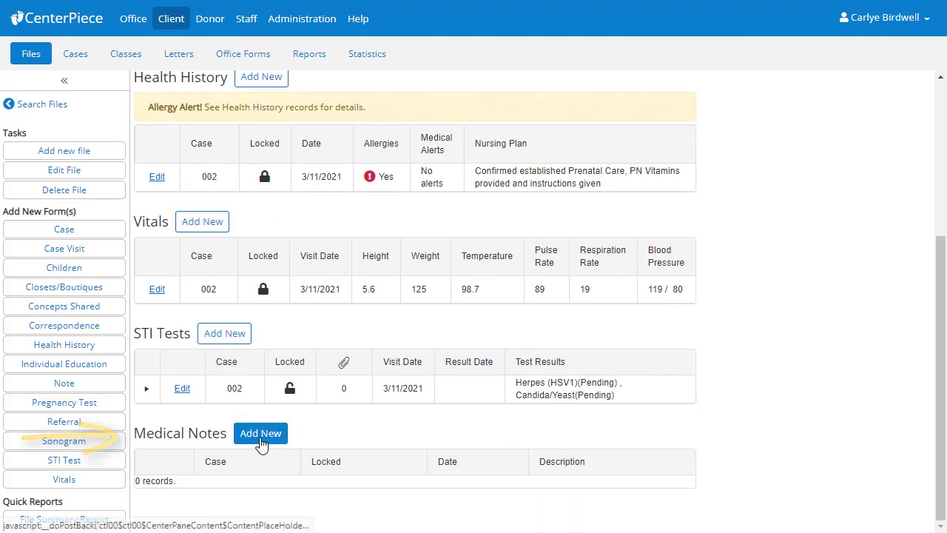
# Save a locked case 002 medical note whose description names the client as a medical note.
pyautogui.click(259, 436)
pyautogui.write('Medi')
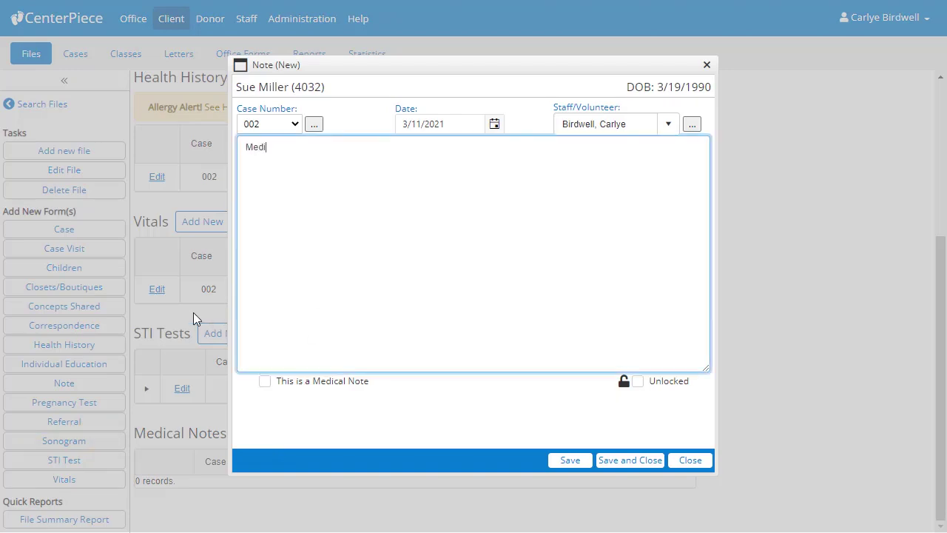
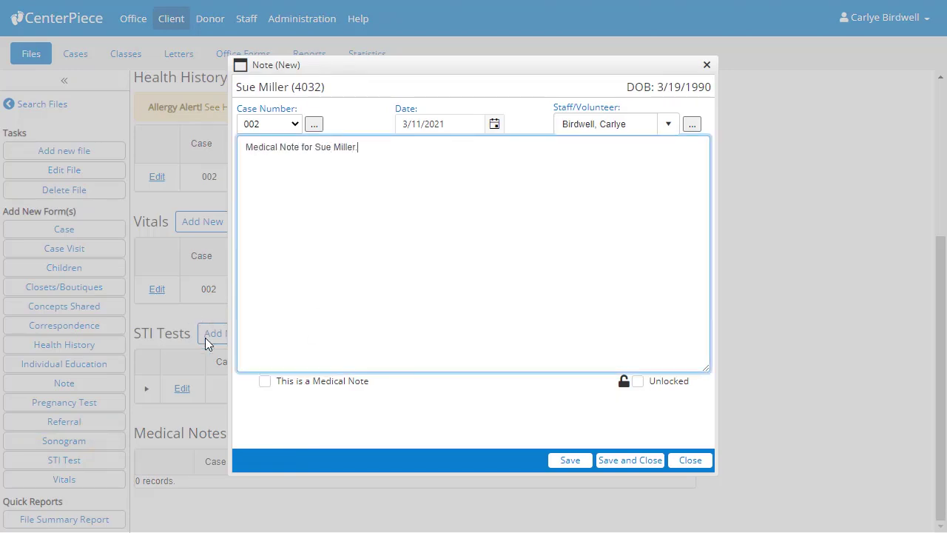
pyautogui.click(265, 383)
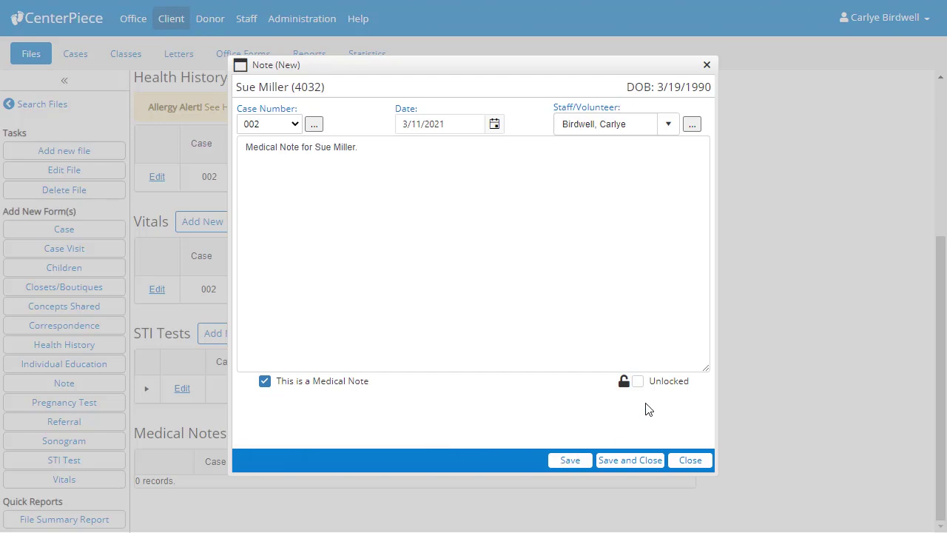
pyautogui.click(640, 381)
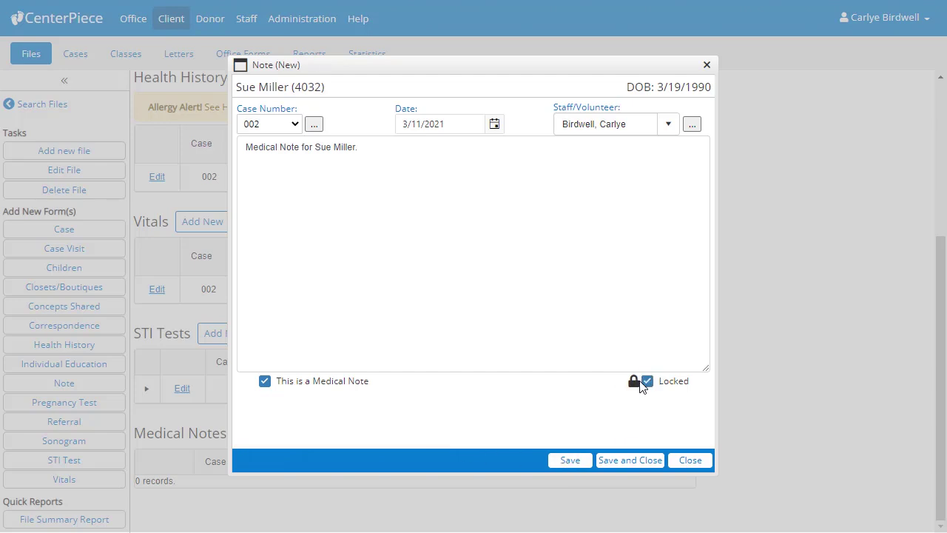
pyautogui.click(630, 460)
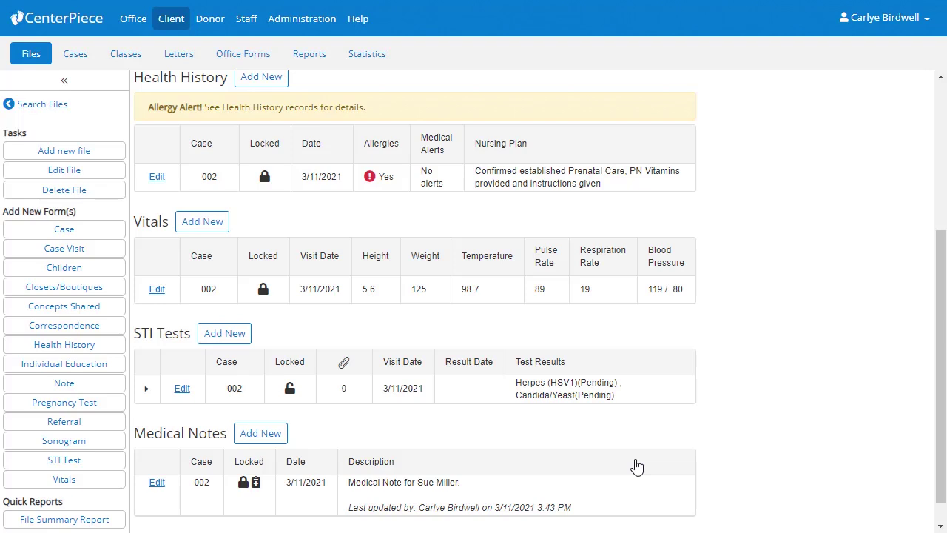
pyautogui.scroll(3, 636, 465)
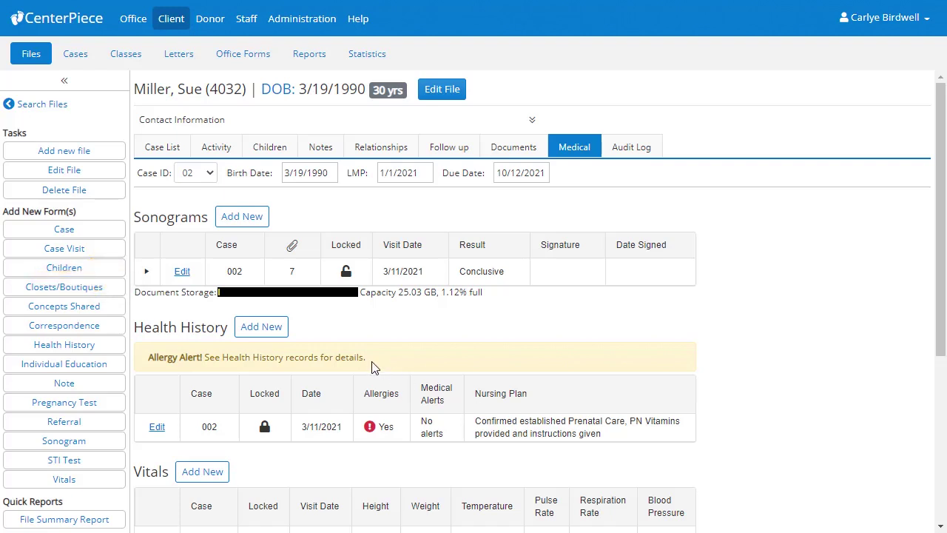
pyautogui.click(184, 274)
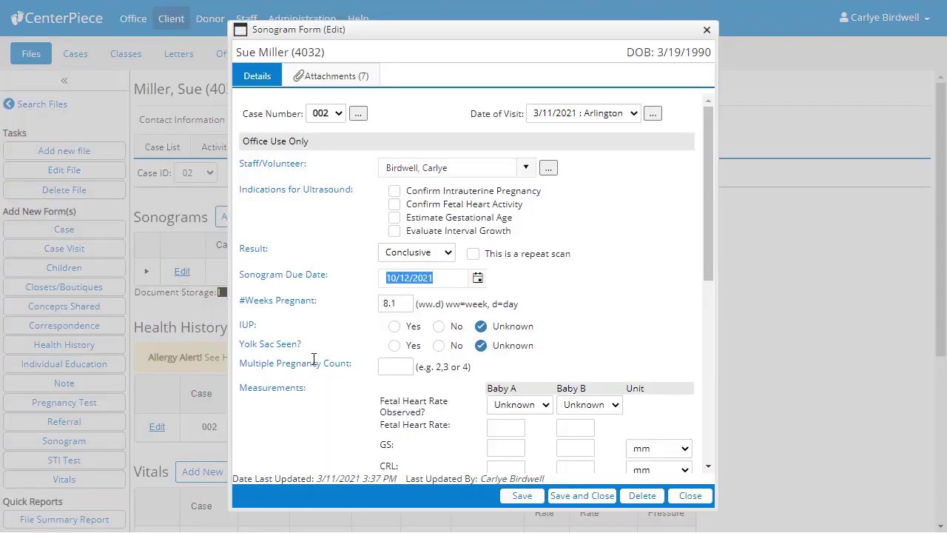
pyautogui.scroll(-1, 314, 358)
pyautogui.scroll(-5, 313, 359)
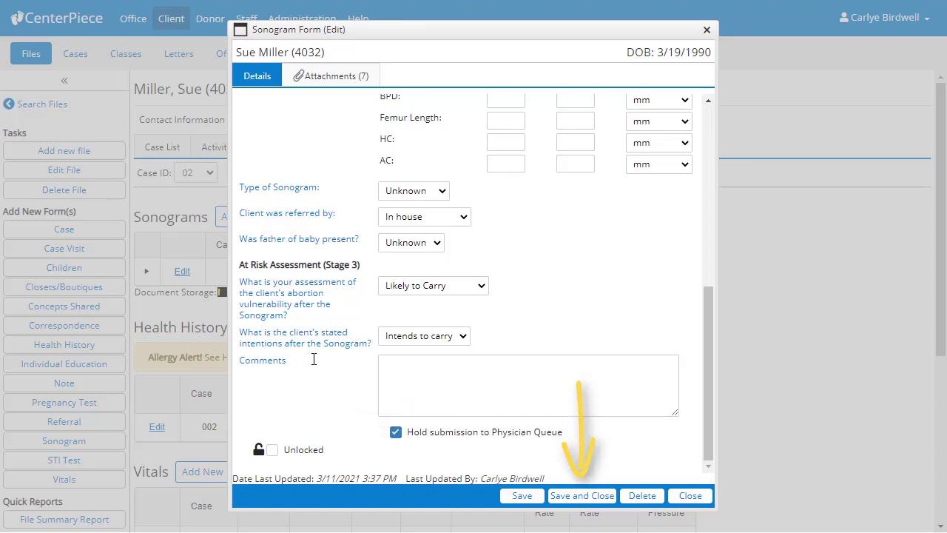
pyautogui.click(689, 495)
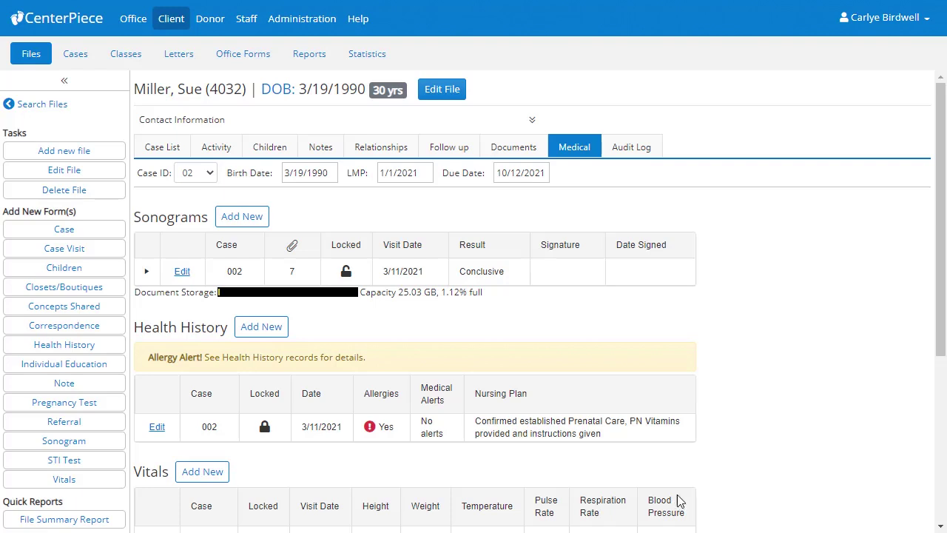
# Show the Unsubmitted sonogram queue (294 items) on the Physician Sign-off page.
pyautogui.click(171, 19)
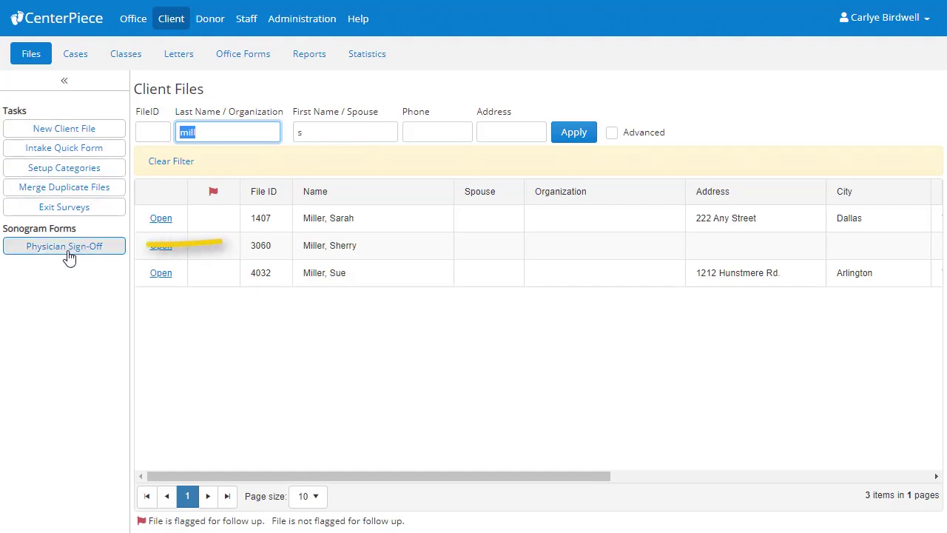
pyautogui.click(67, 252)
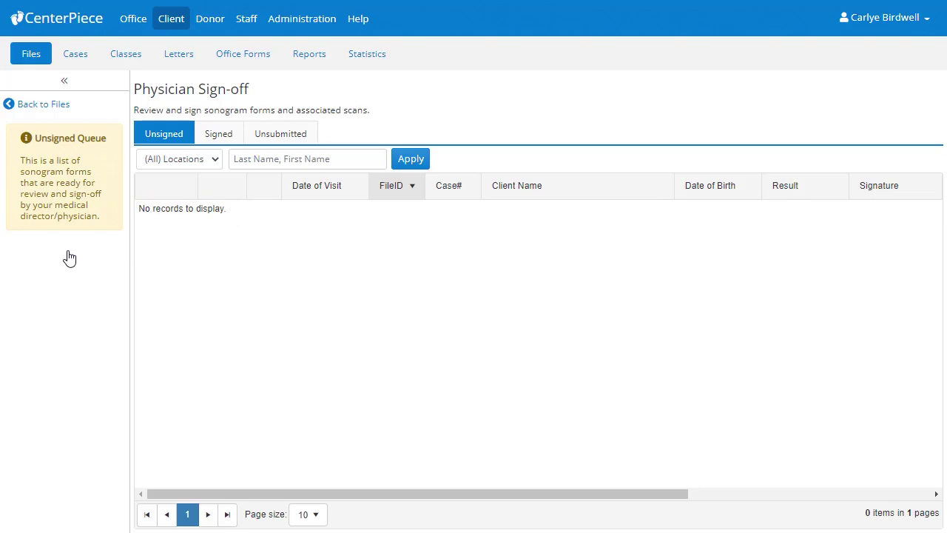
pyautogui.click(271, 141)
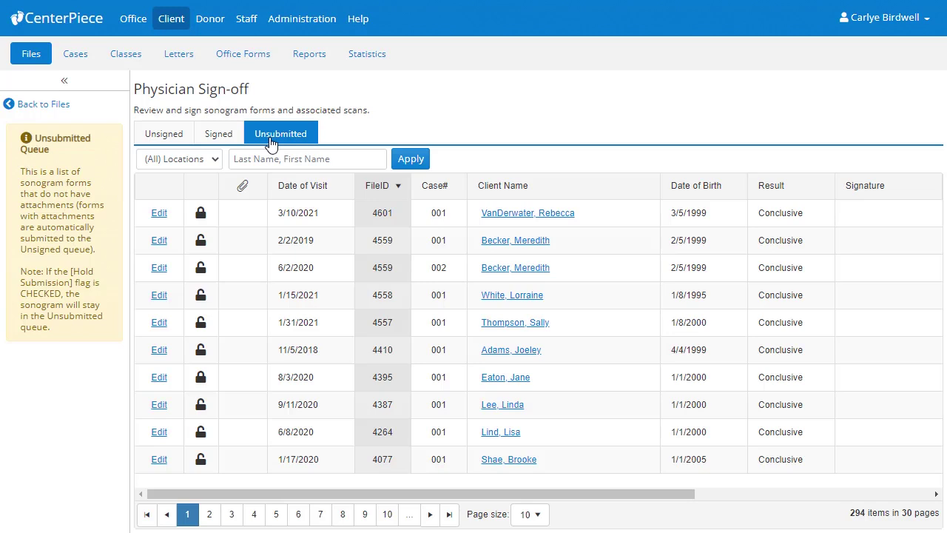
# Uncheck 'Hold submission to Physician Queue' on the client's 3/11/2021 sonogram, save, and confirm it appears under Unsigned.
pyautogui.click(243, 191)
pyautogui.click(241, 189)
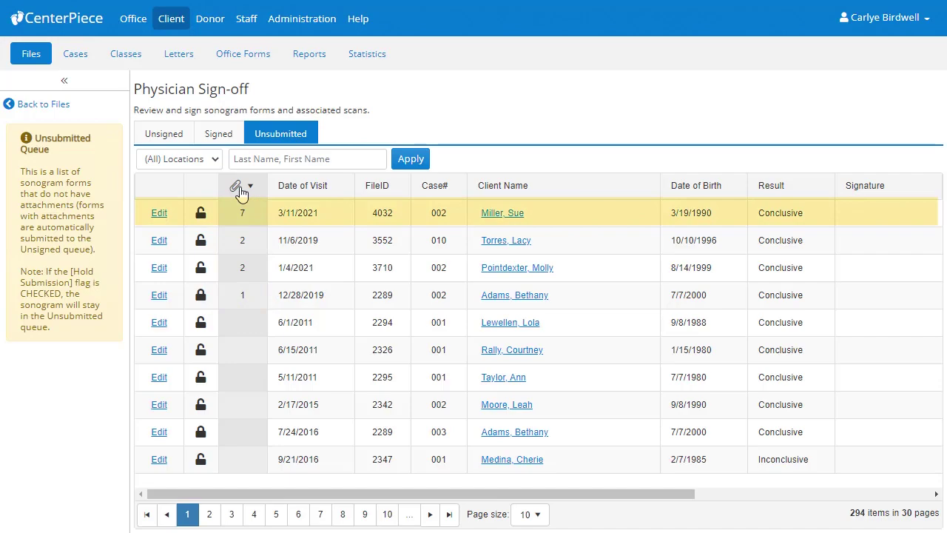
pyautogui.click(160, 213)
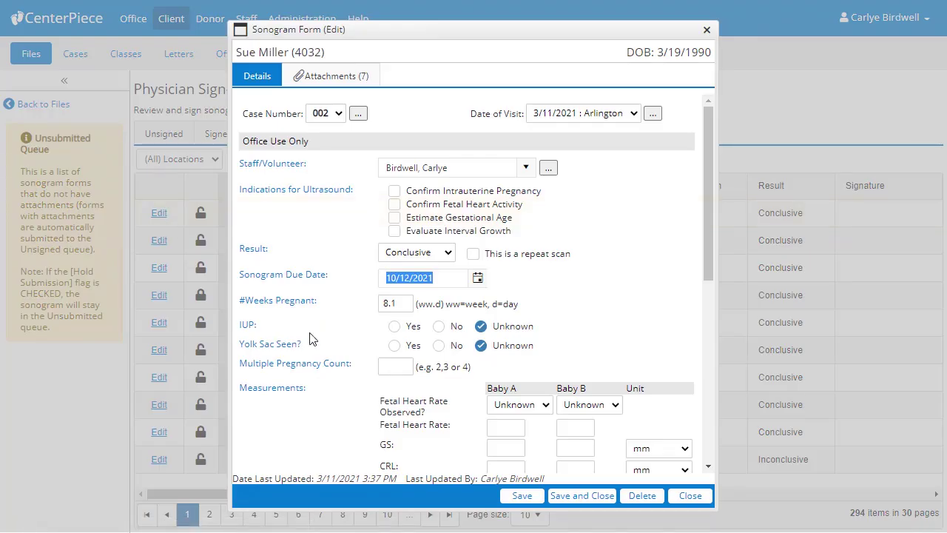
pyautogui.scroll(-5, 330, 341)
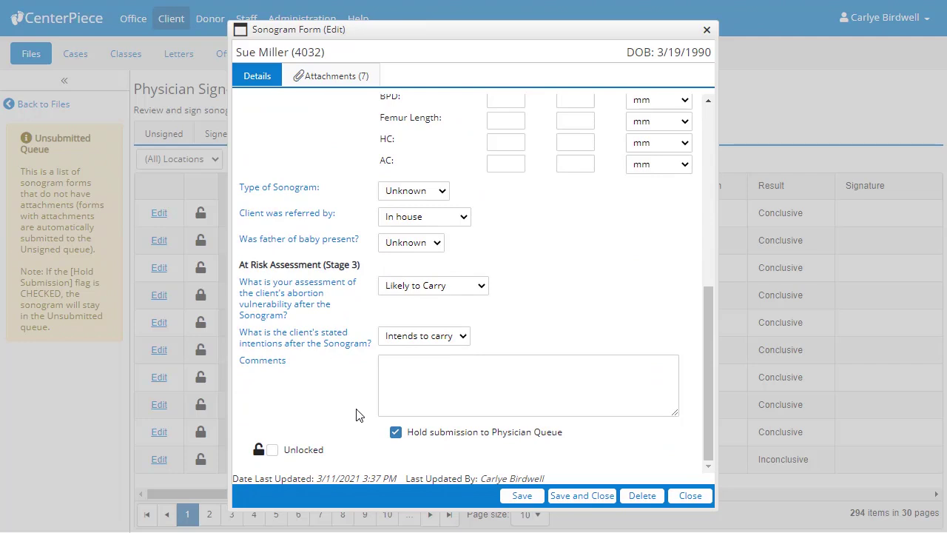
pyautogui.click(395, 432)
pyautogui.click(583, 496)
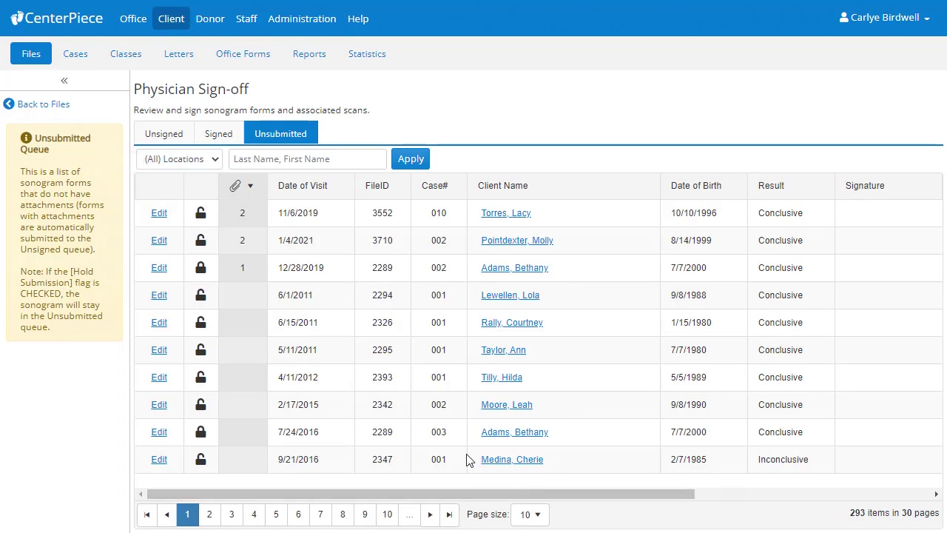
pyautogui.click(156, 128)
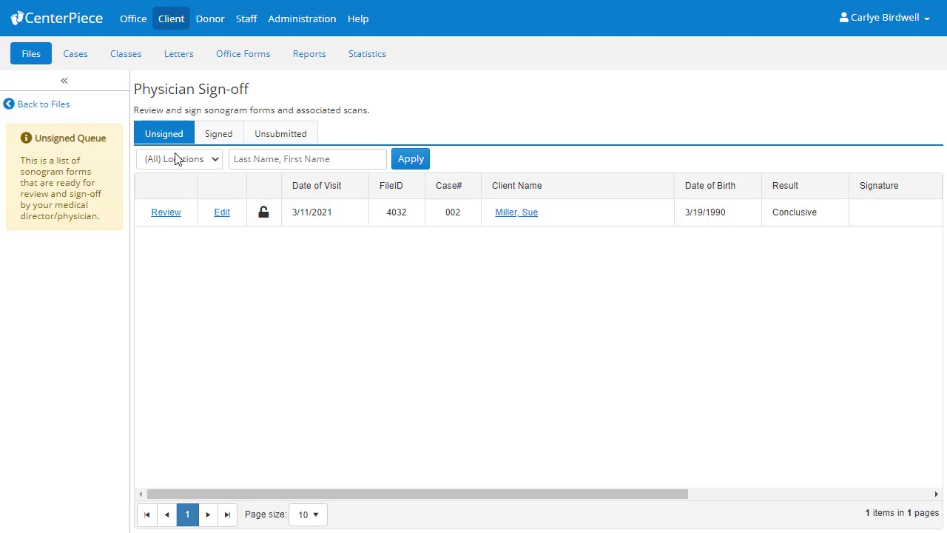
# Open the 3/11/2021 case 002 STI Test for editing from the client's Medical tab.
pyautogui.click(516, 214)
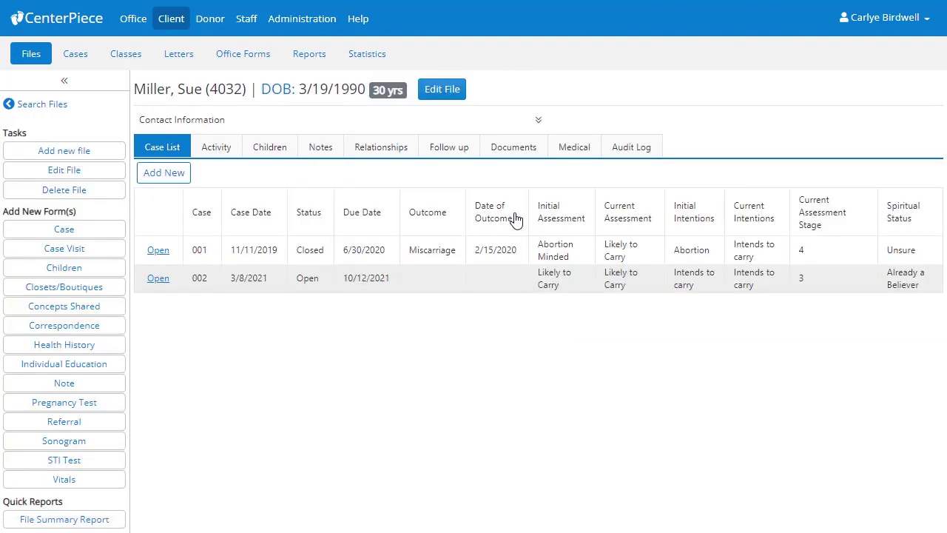
pyautogui.click(579, 158)
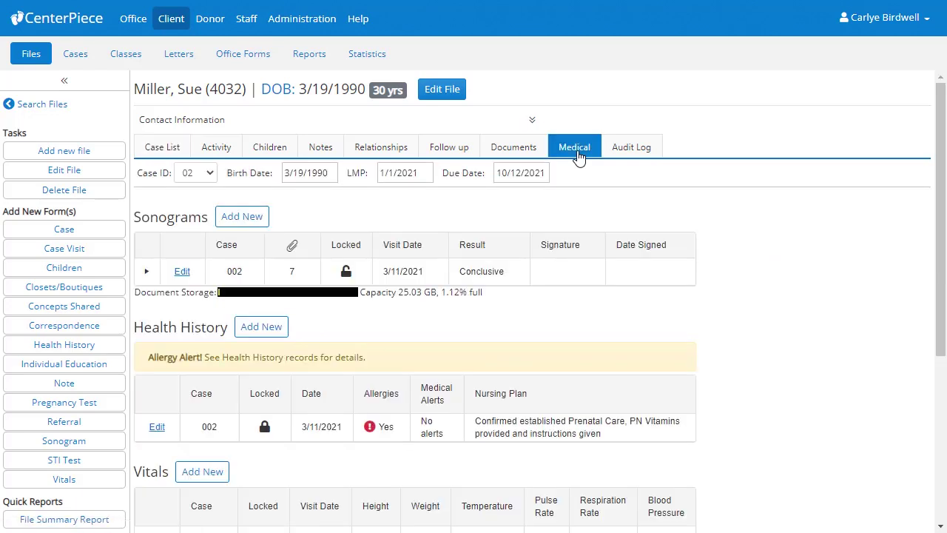
pyautogui.scroll(-4, 579, 158)
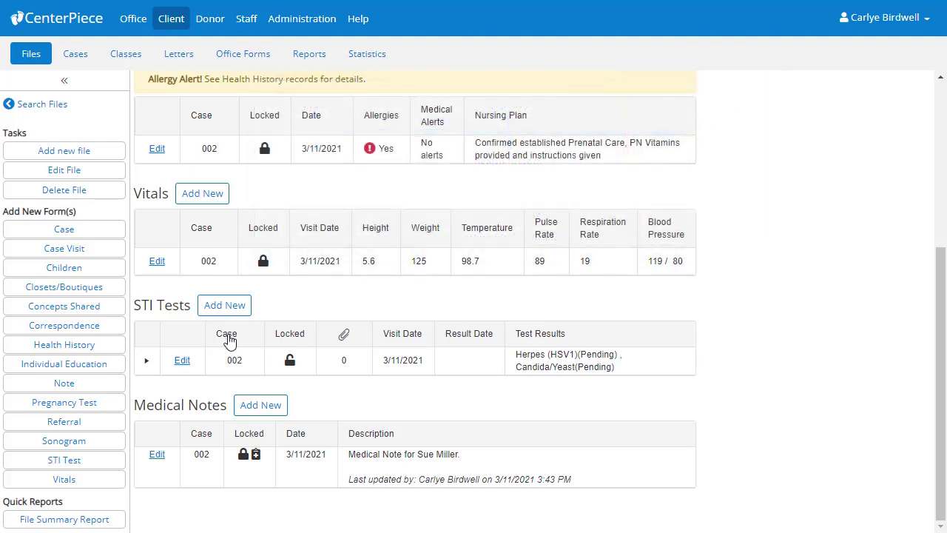
pyautogui.click(182, 360)
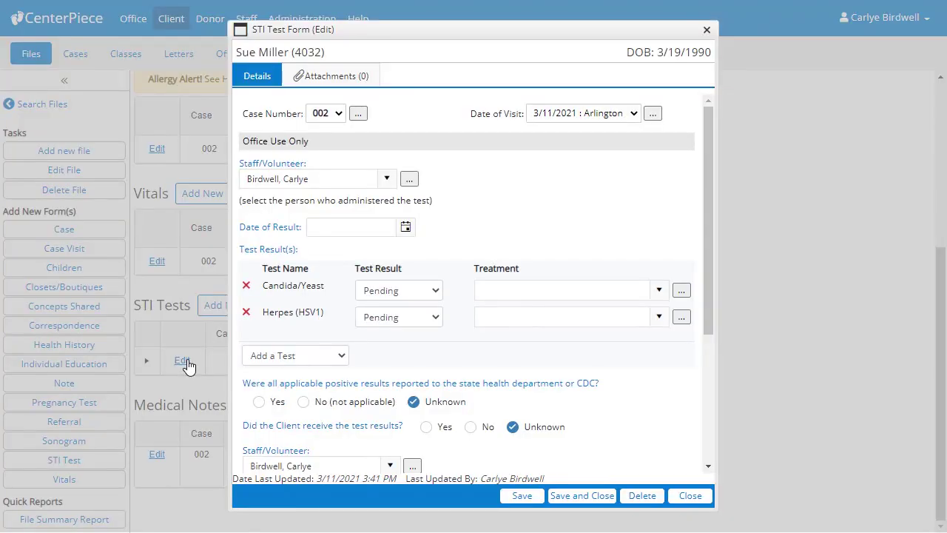
# Set result date 3/15/2021 and Candida/Yeast Positive, treated with Diflucan 150 mg single dose.
pyautogui.click(412, 234)
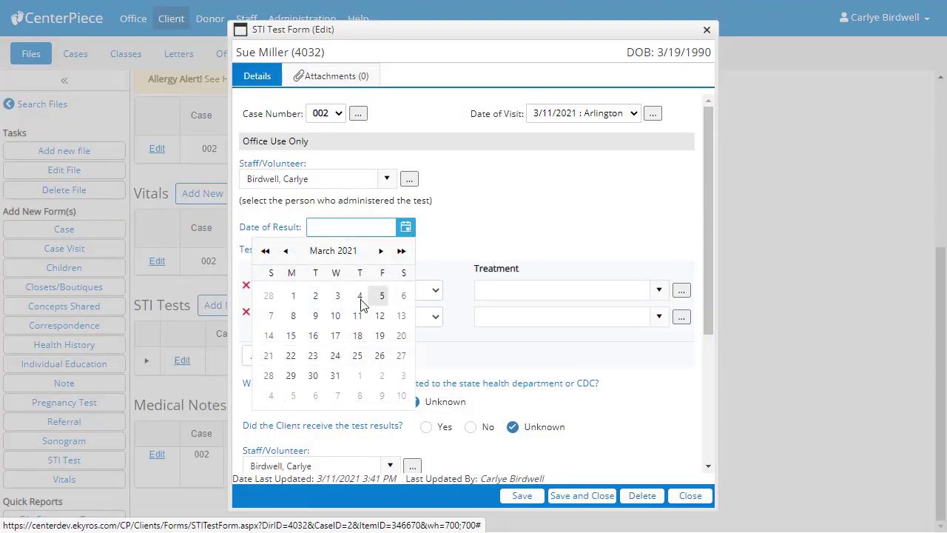
pyautogui.click(291, 336)
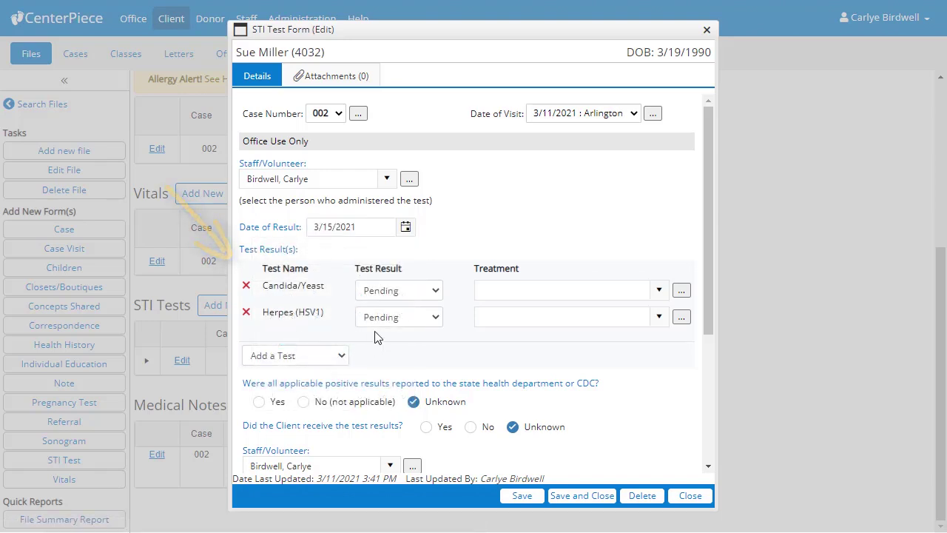
pyautogui.click(435, 295)
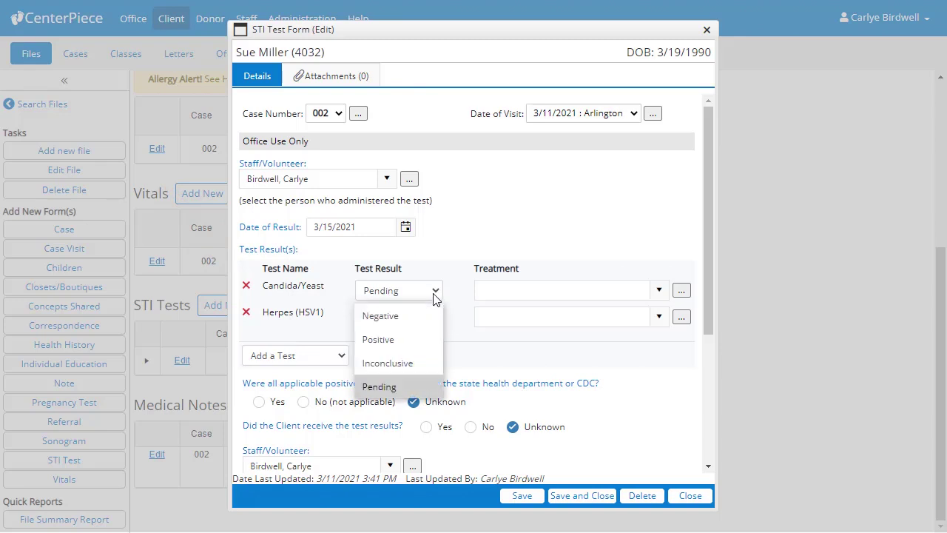
pyautogui.click(423, 339)
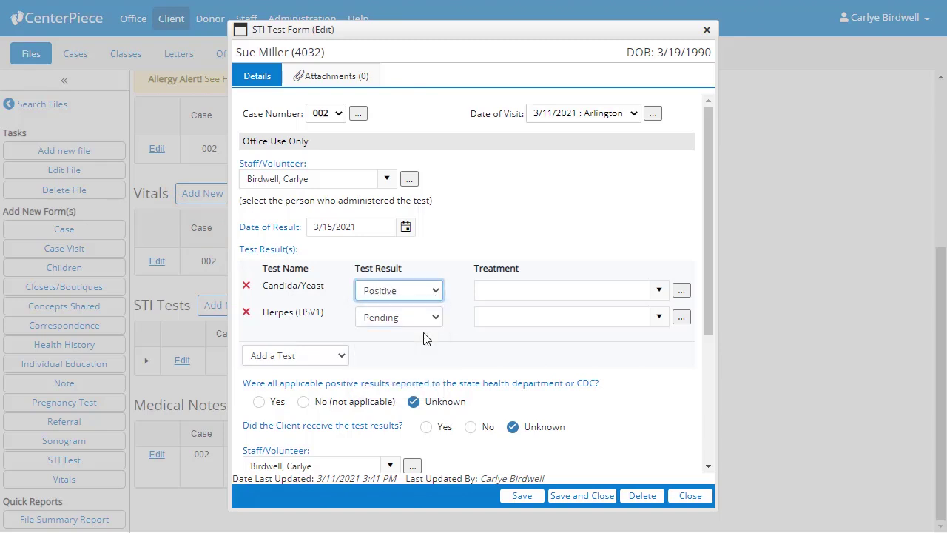
pyautogui.click(659, 292)
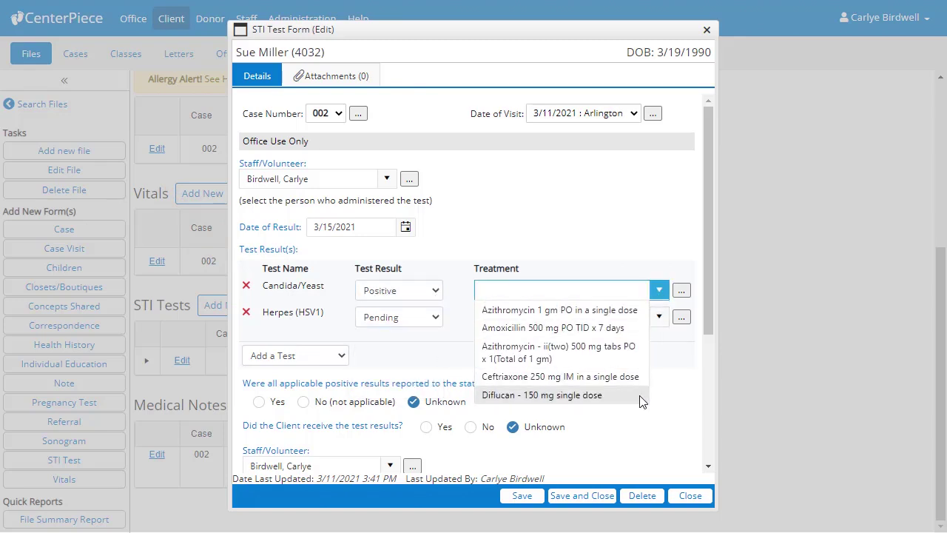
pyautogui.click(584, 395)
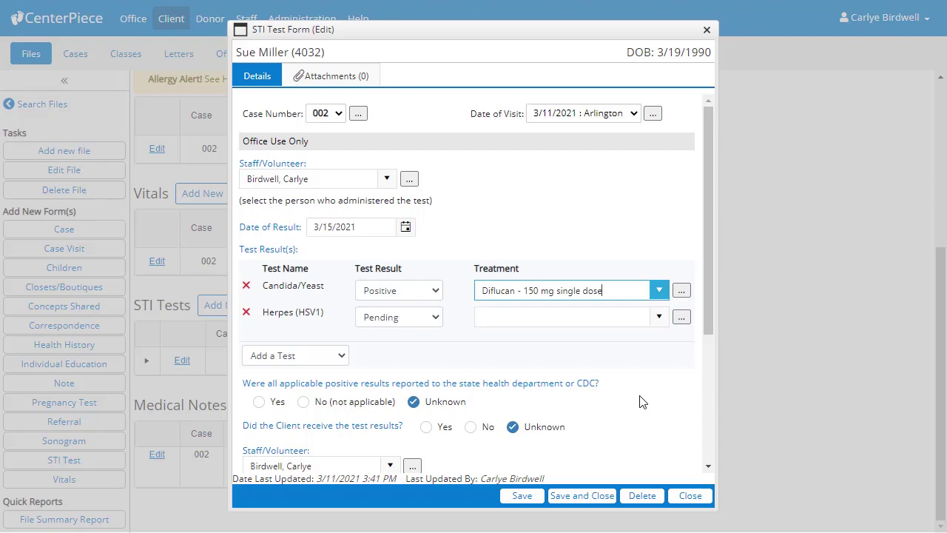
pyautogui.click(684, 292)
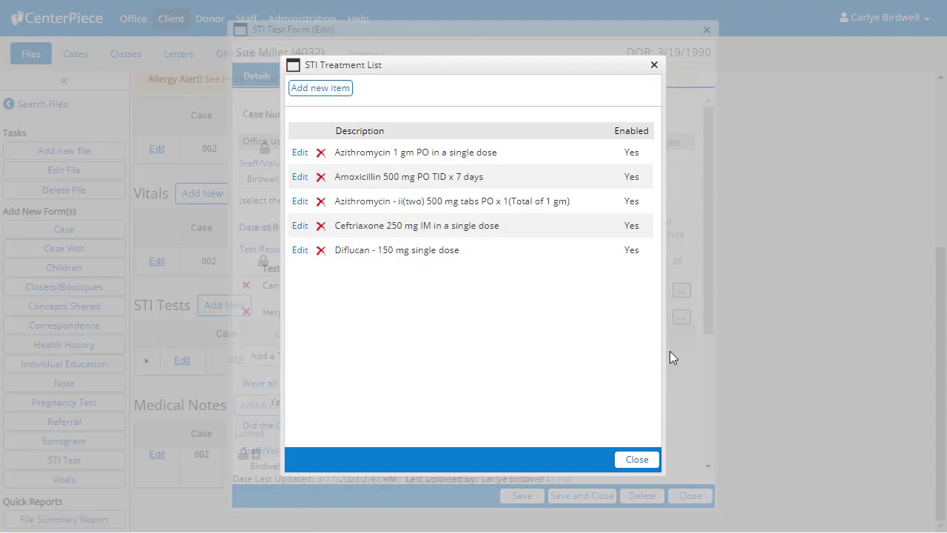
pyautogui.click(630, 459)
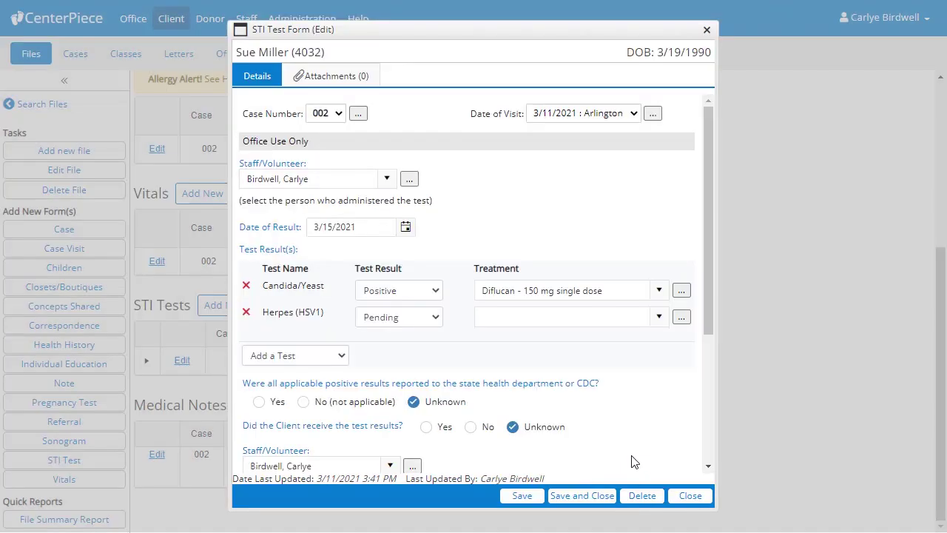
# Mark Herpes (HSV1) Negative, reporting not applicable, results received, abstinence and rededication Yes, then lock the form.
pyautogui.click(441, 318)
pyautogui.click(435, 340)
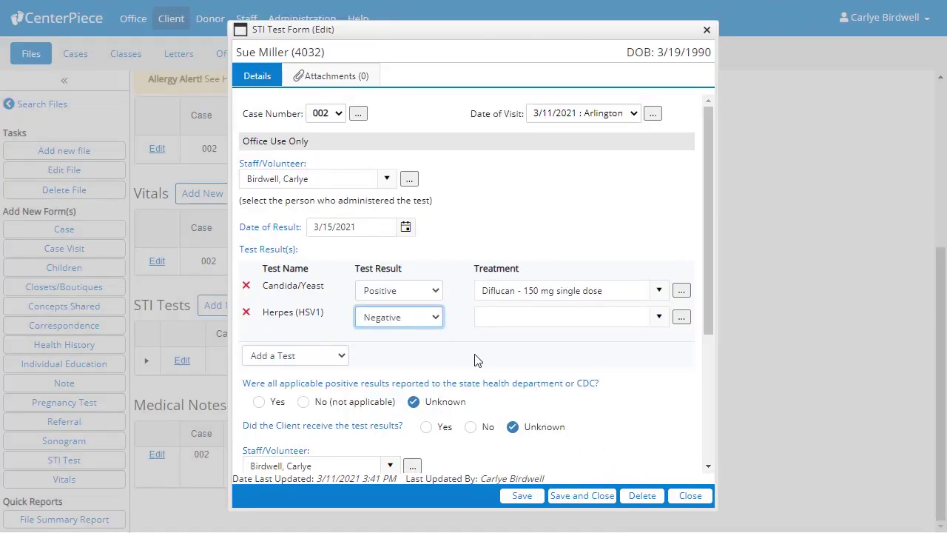
pyautogui.click(304, 403)
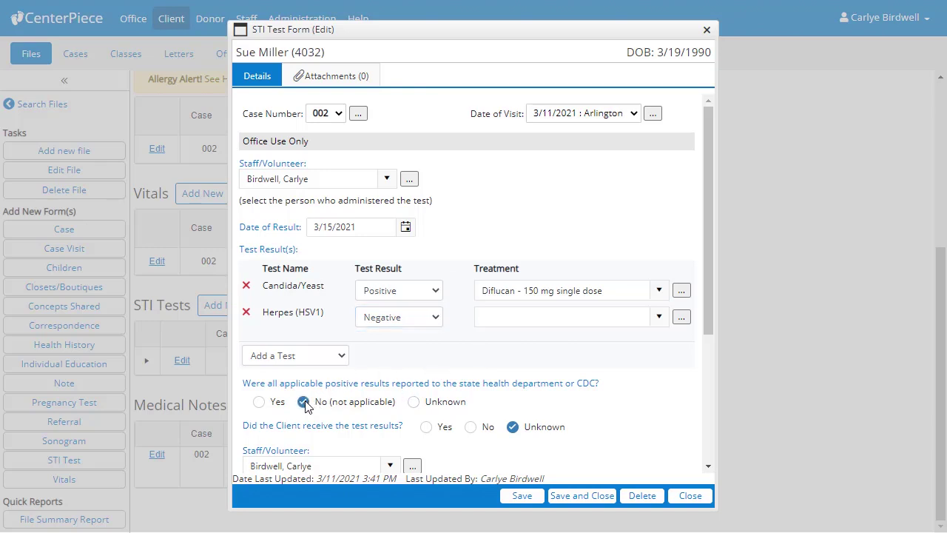
pyautogui.click(427, 428)
pyautogui.scroll(-3, 427, 429)
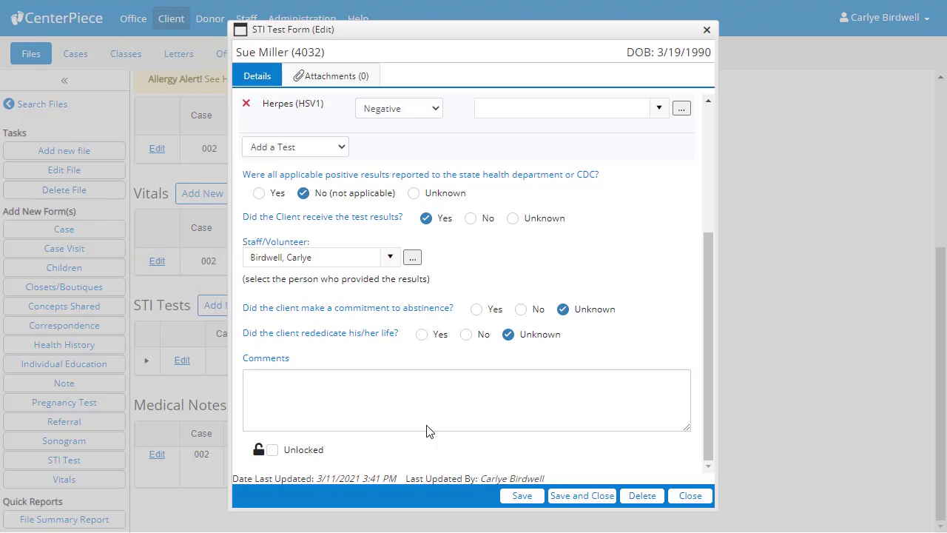
pyautogui.click(477, 309)
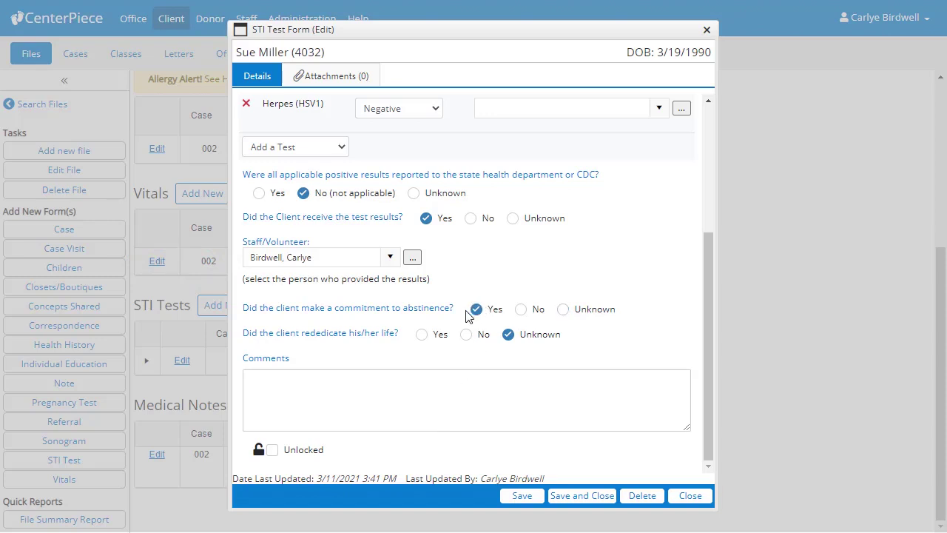
pyautogui.click(421, 334)
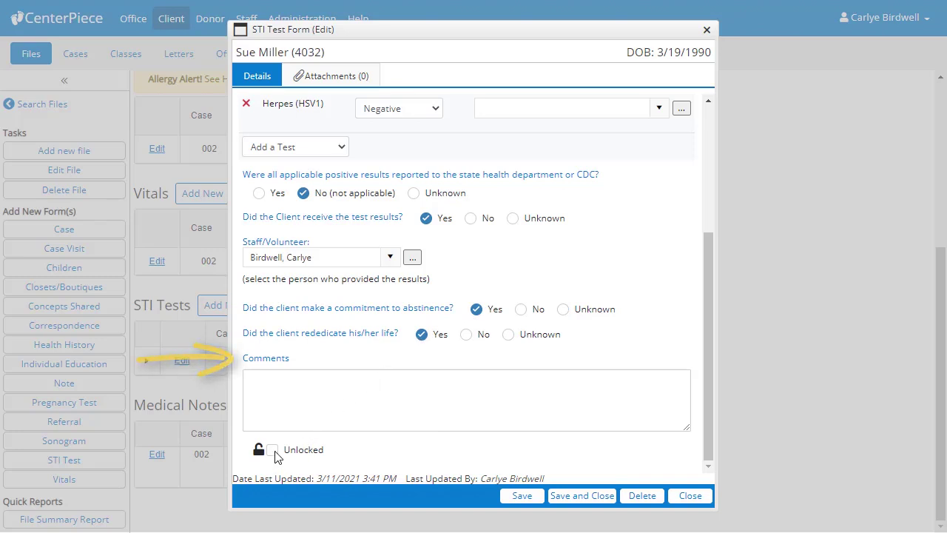
pyautogui.click(272, 450)
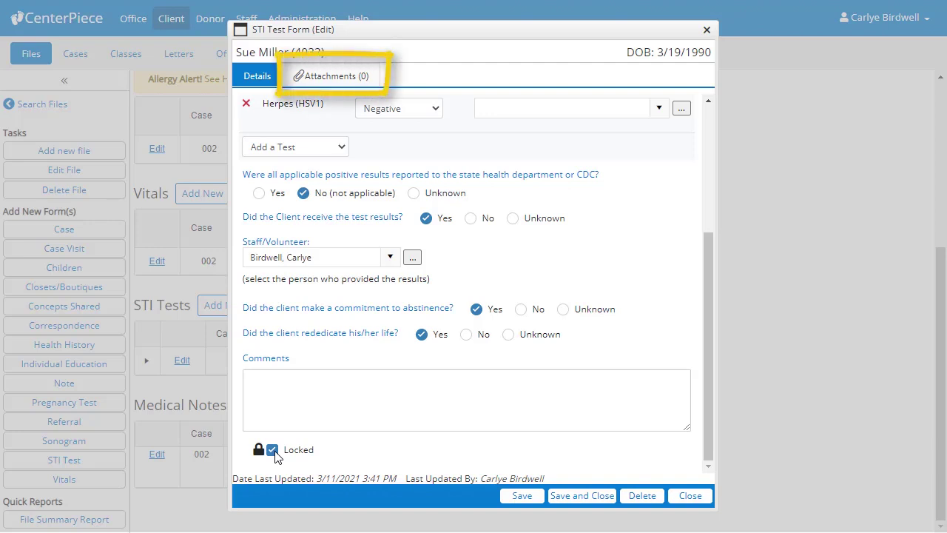
# Attach '4032 - STI Lab Results.pdf' to the STI test and save it.
pyautogui.click(322, 80)
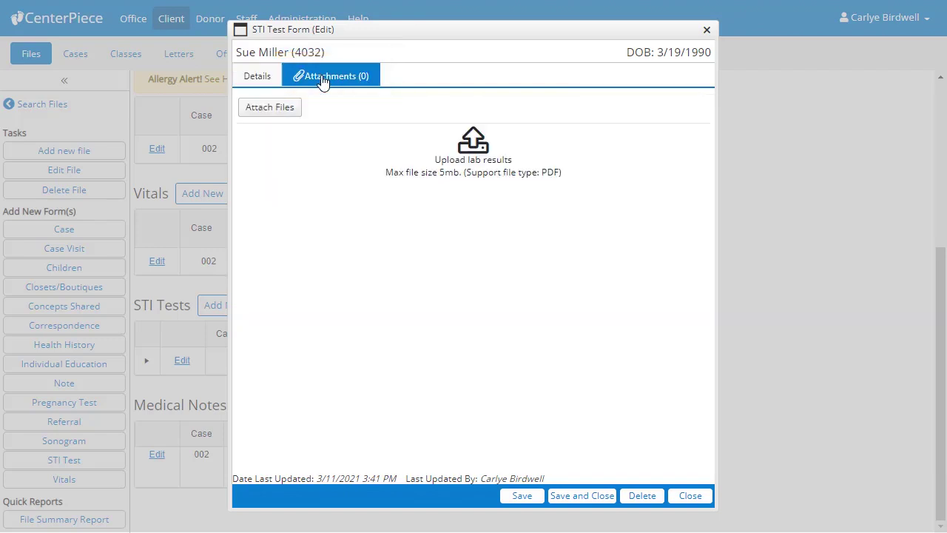
pyautogui.click(270, 110)
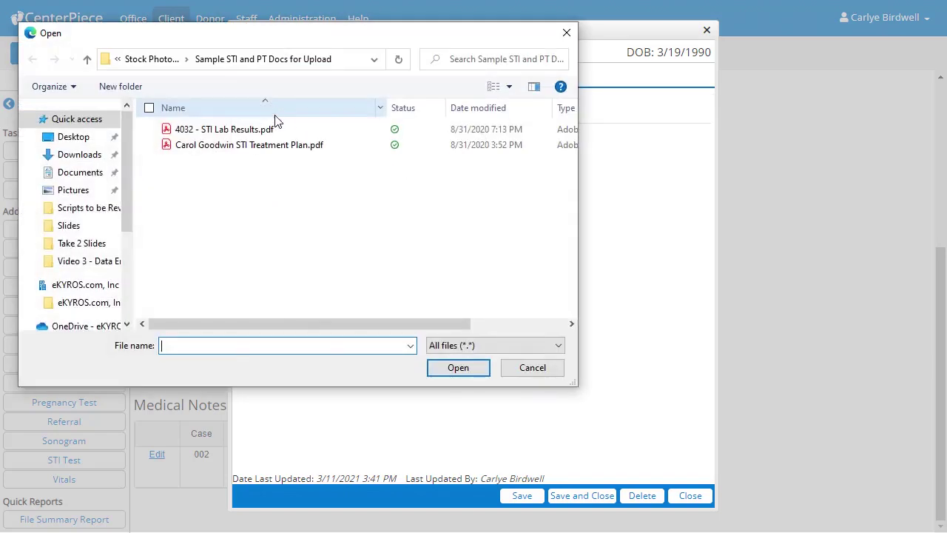
pyautogui.click(294, 135)
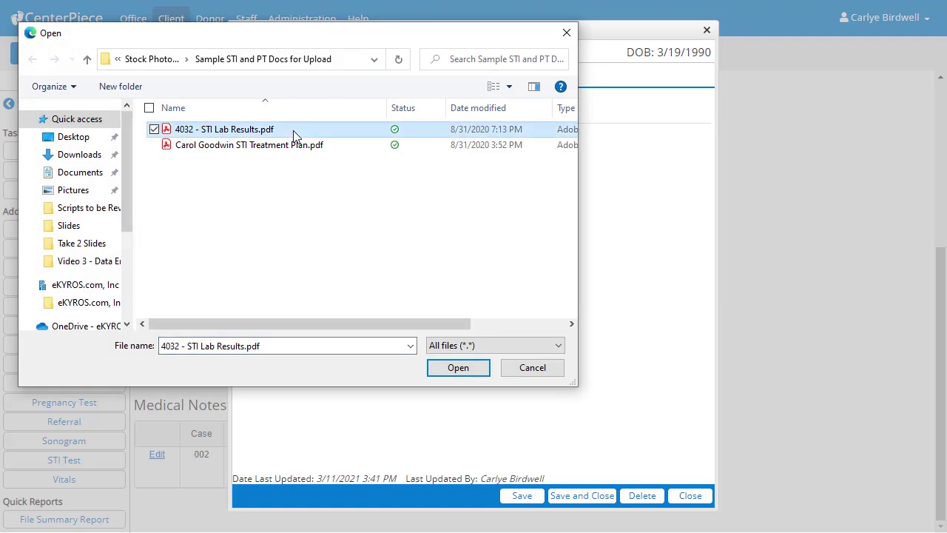
pyautogui.click(458, 367)
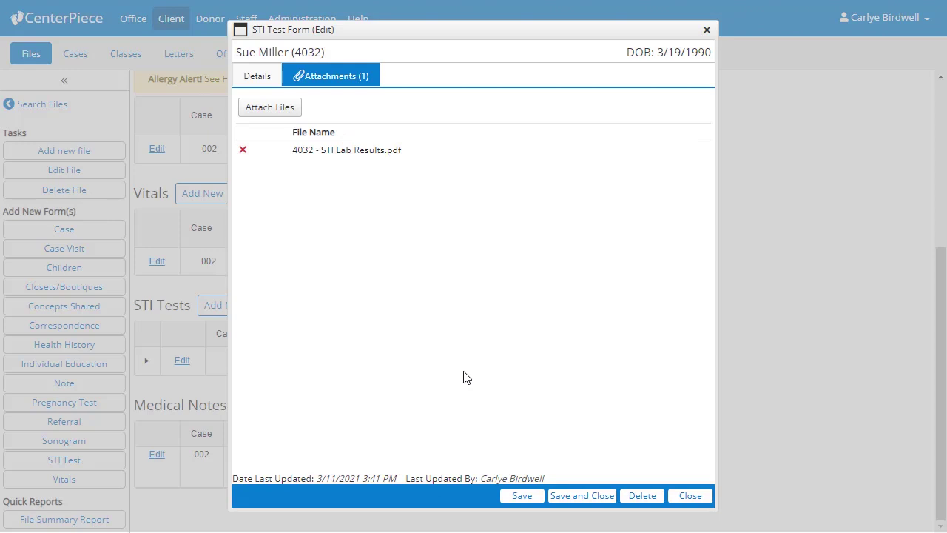
pyautogui.click(583, 496)
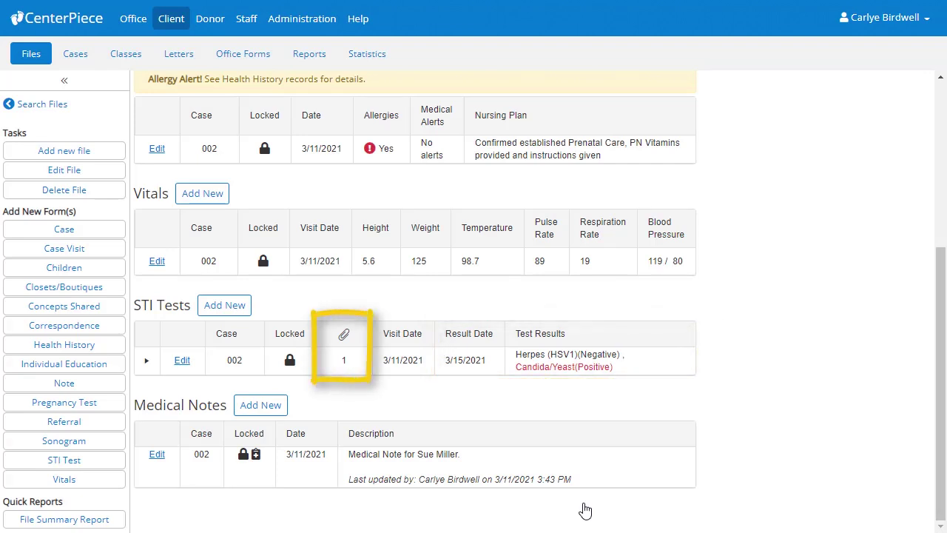
pyautogui.click(147, 362)
pyautogui.scroll(-2, 149, 367)
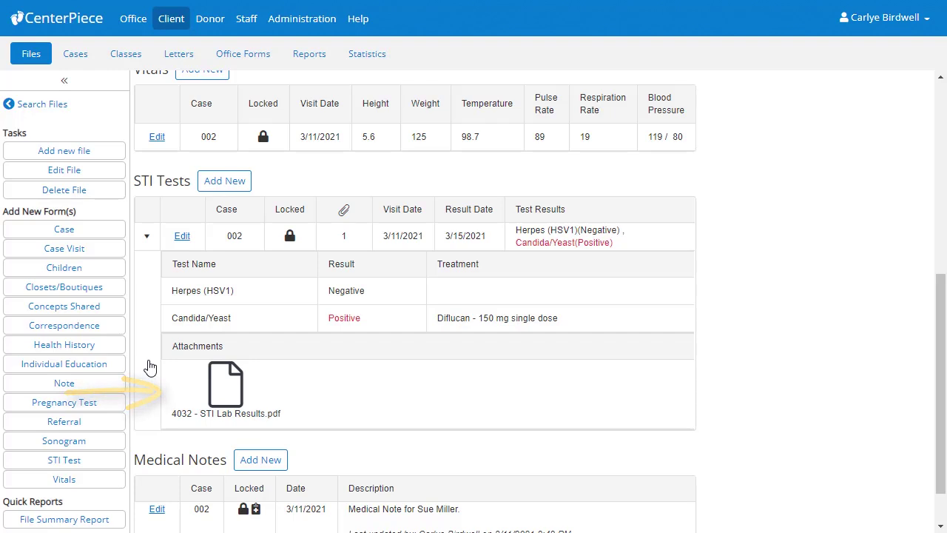
pyautogui.click(147, 237)
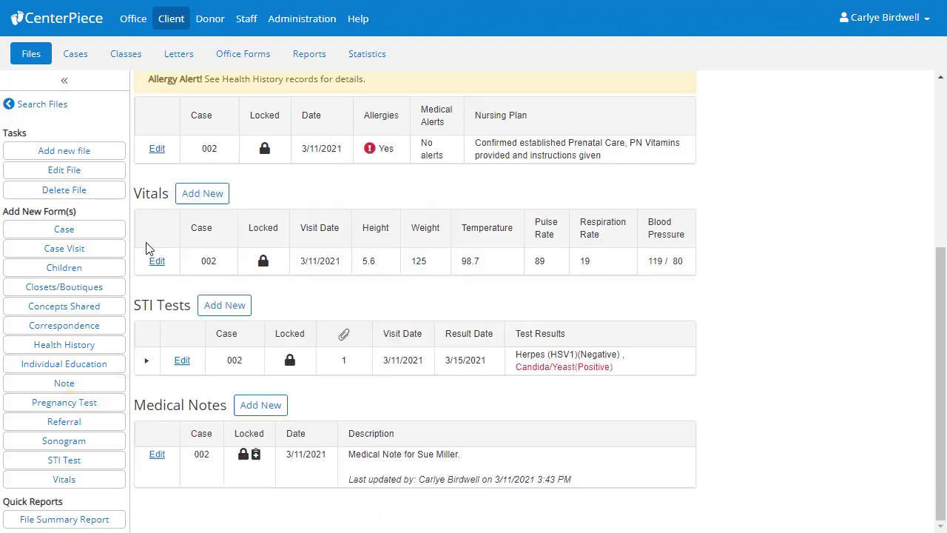
pyautogui.scroll(4, 146, 248)
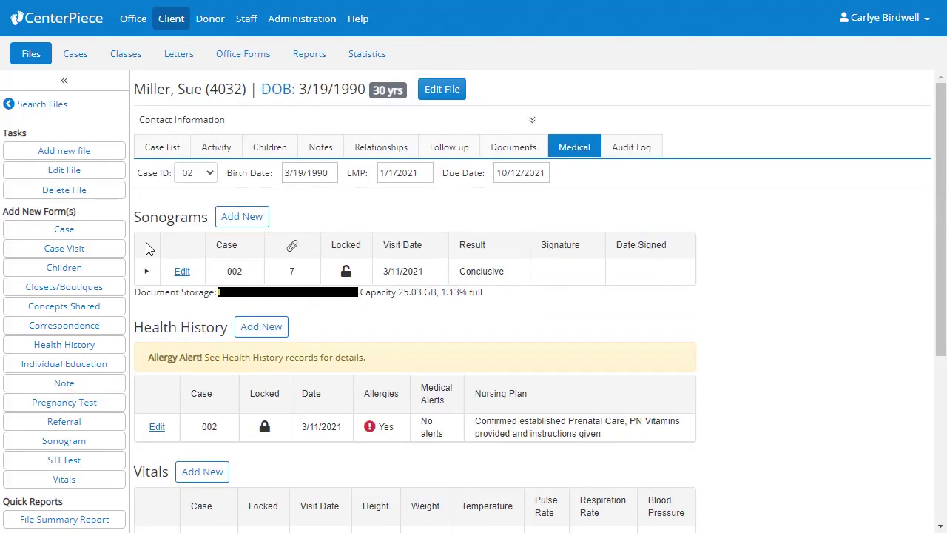